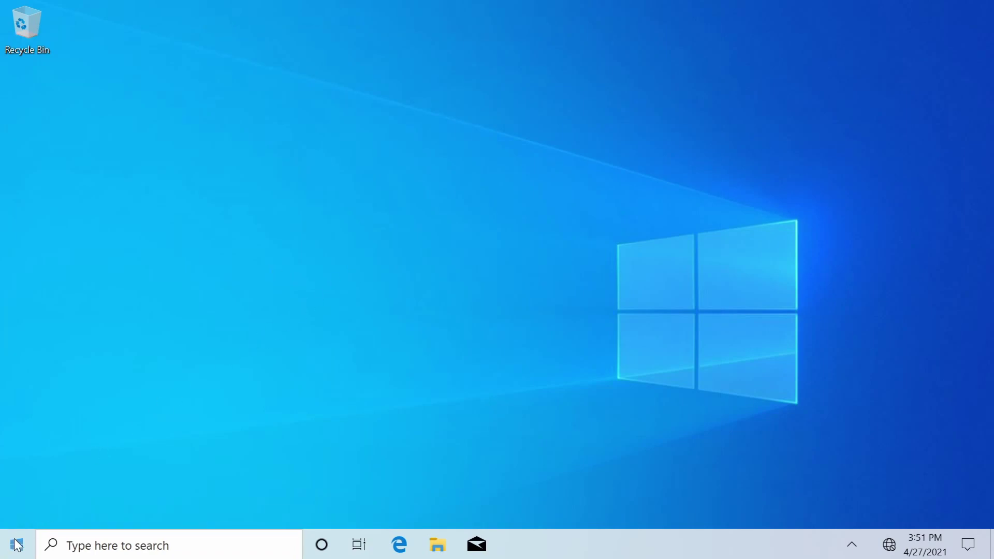
- Search the Start menu for 'disk management' and open the Create and format hard disk partitions tool
click(16, 550)
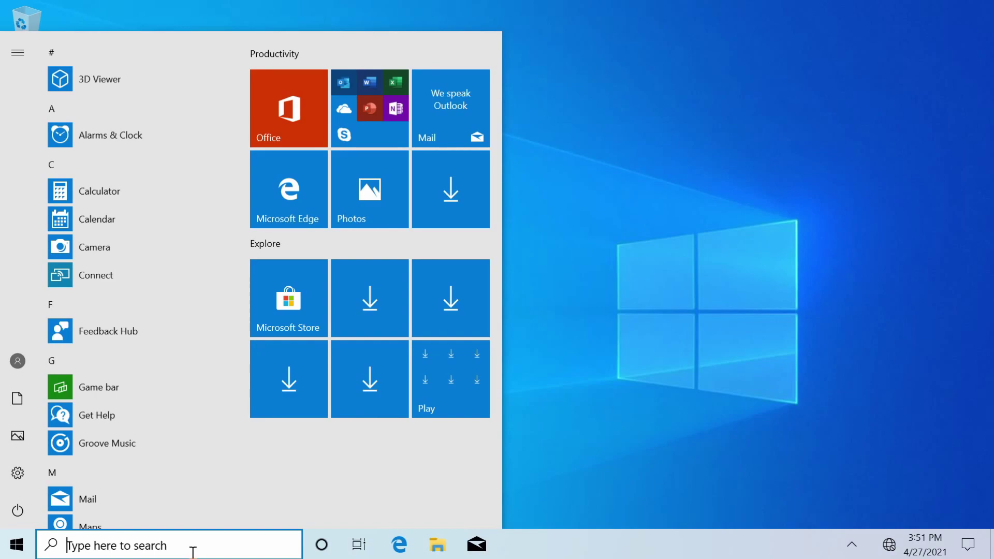
text(disk)
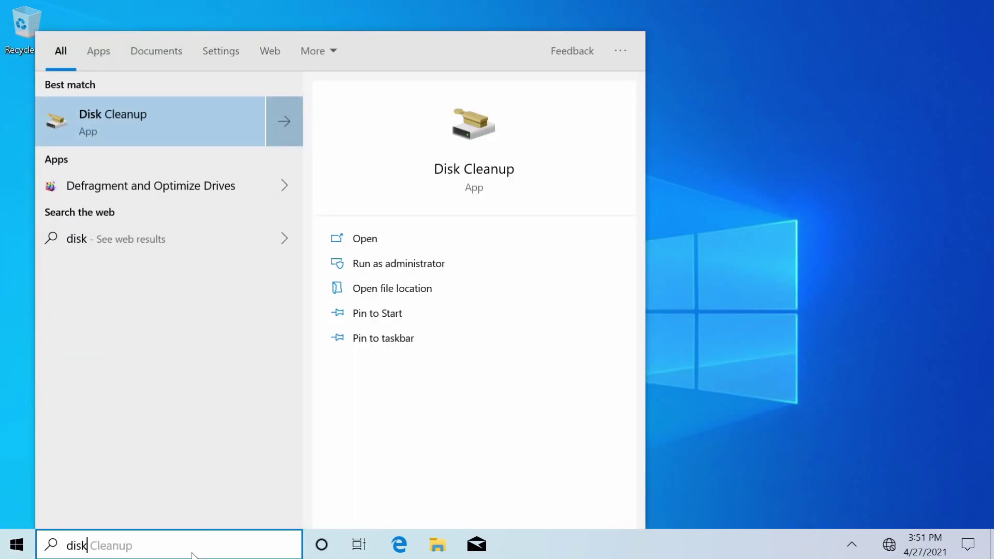
text( management)
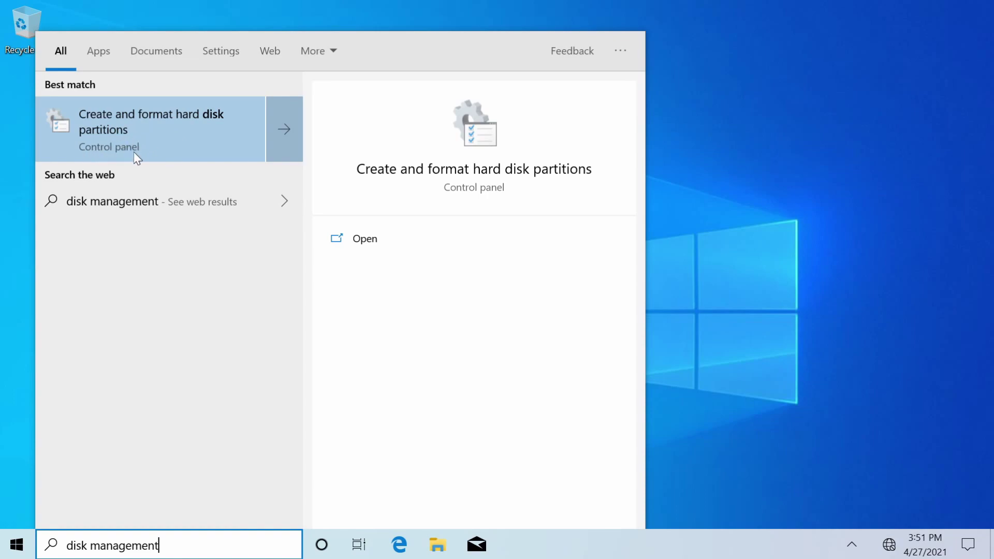
click(166, 118)
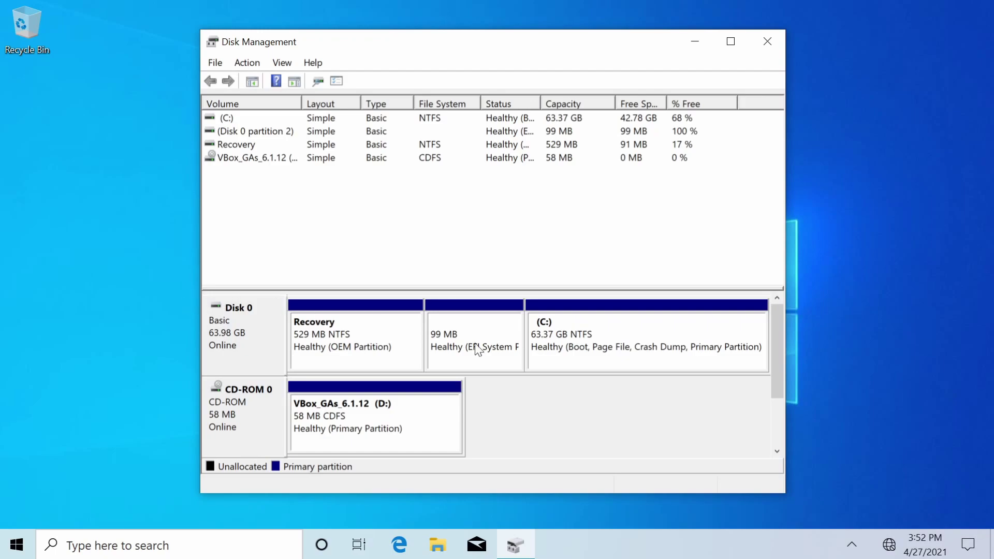
- Inspect Disk 0's 99 MB EFI partition and the 63.37 GB (C:) partition, ending on (C:)
click(680, 339)
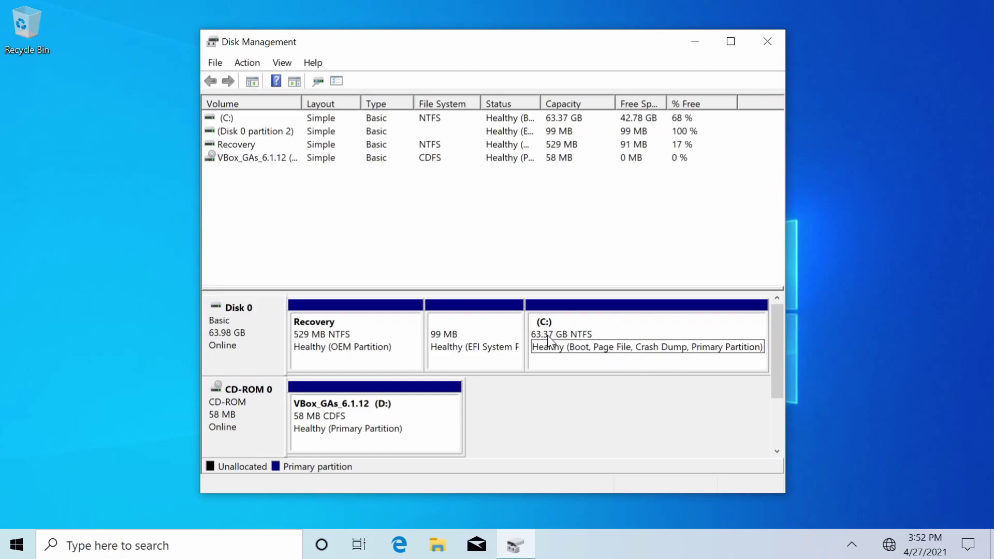
click(619, 330)
click(630, 343)
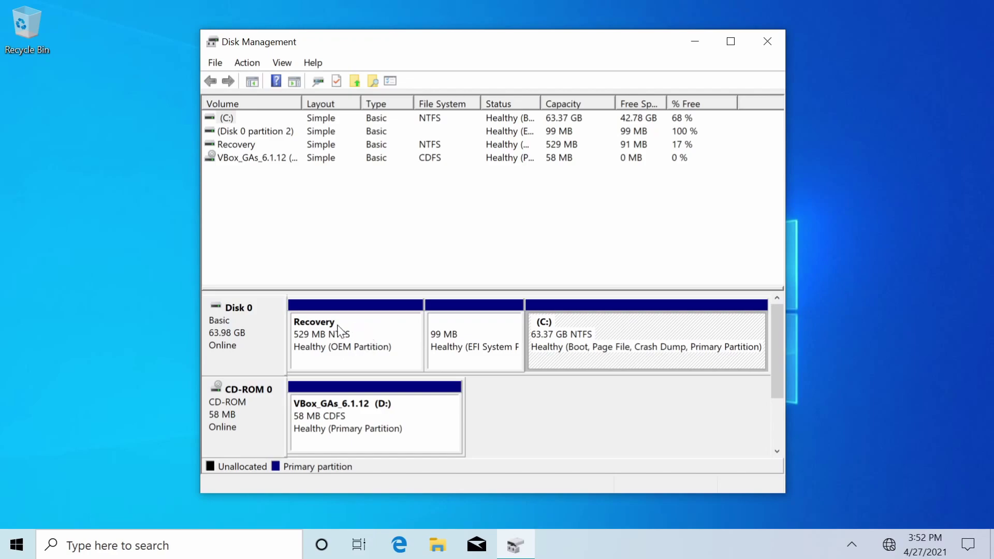
click(475, 333)
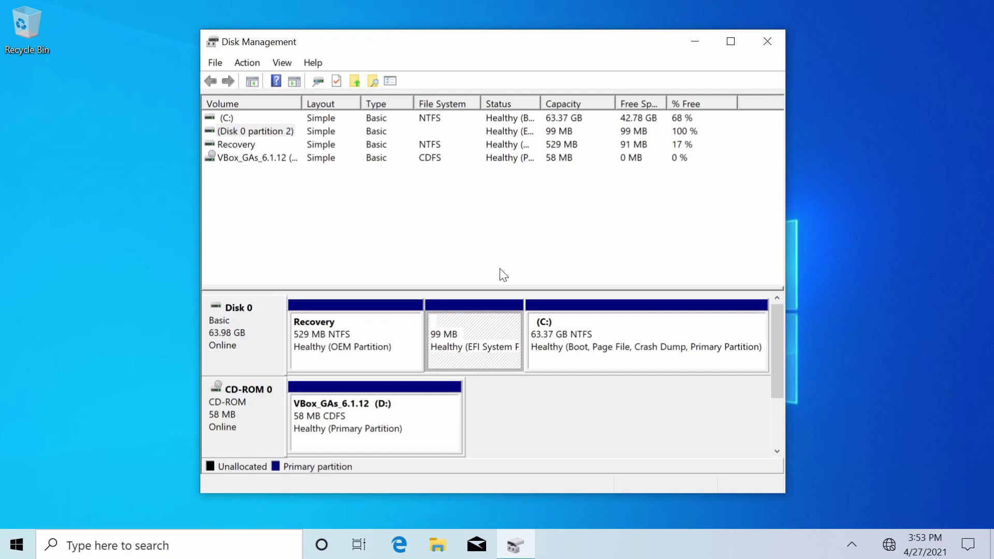
click(628, 344)
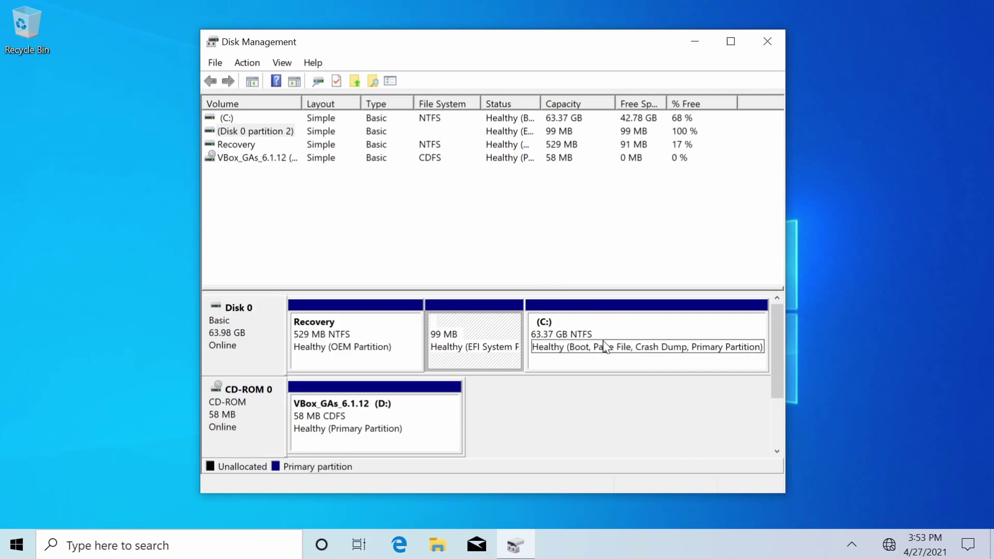
- Start Shrink Volume on (C:) and replace the 43750 MB shrink amount with 32000
right_click(656, 322)
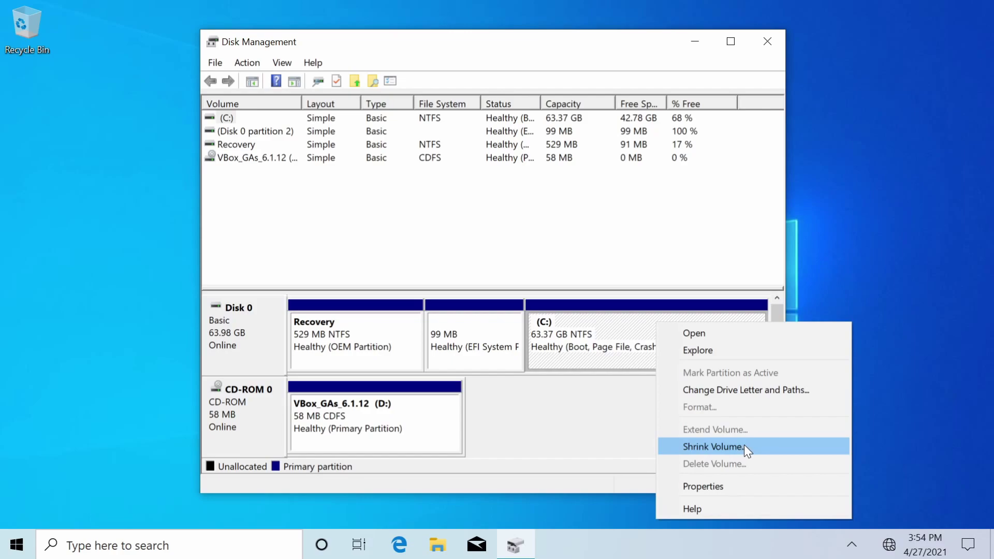
click(731, 450)
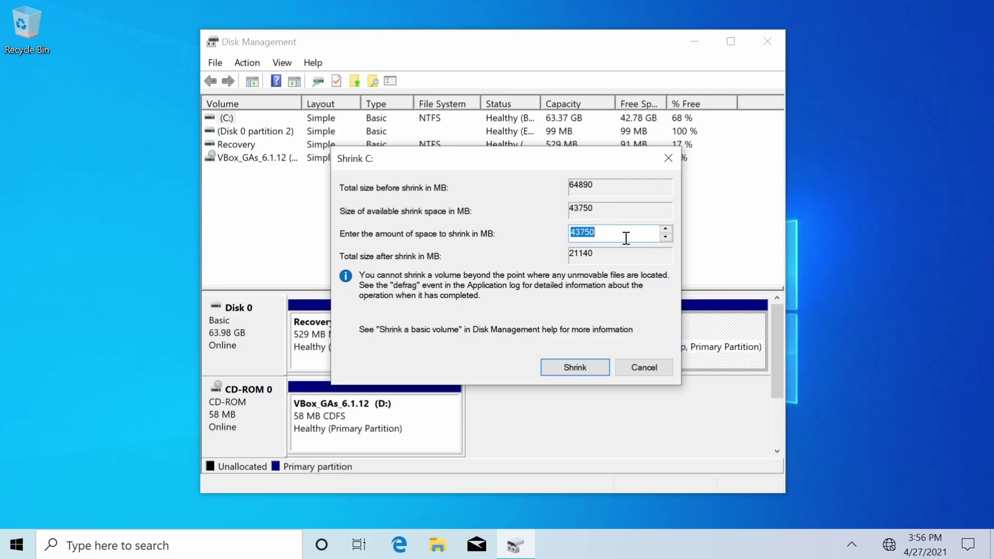
click(626, 238)
drag(607, 240, 560, 241)
text(32000)
- Apply the 32000 MB shrink to (C:) and close Disk Management
click(573, 366)
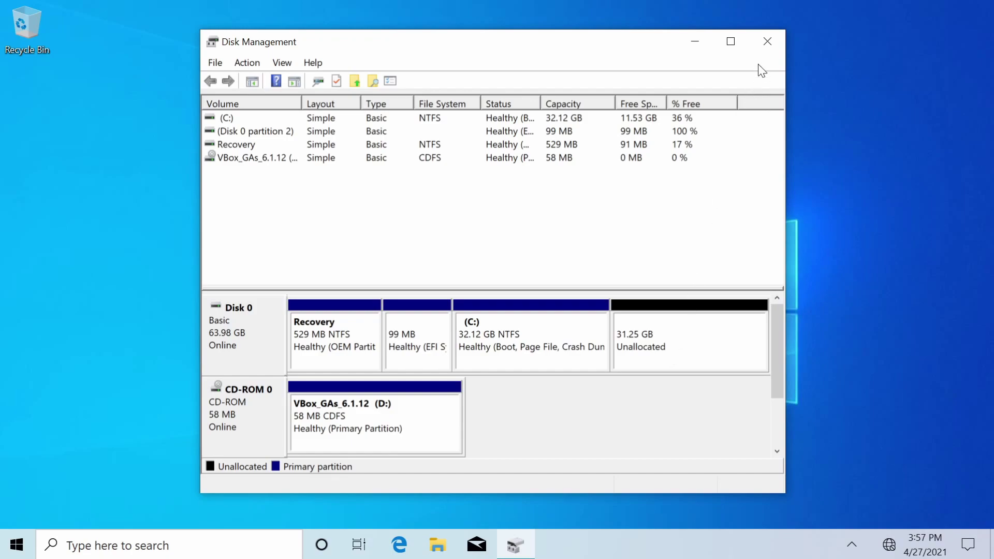
click(771, 38)
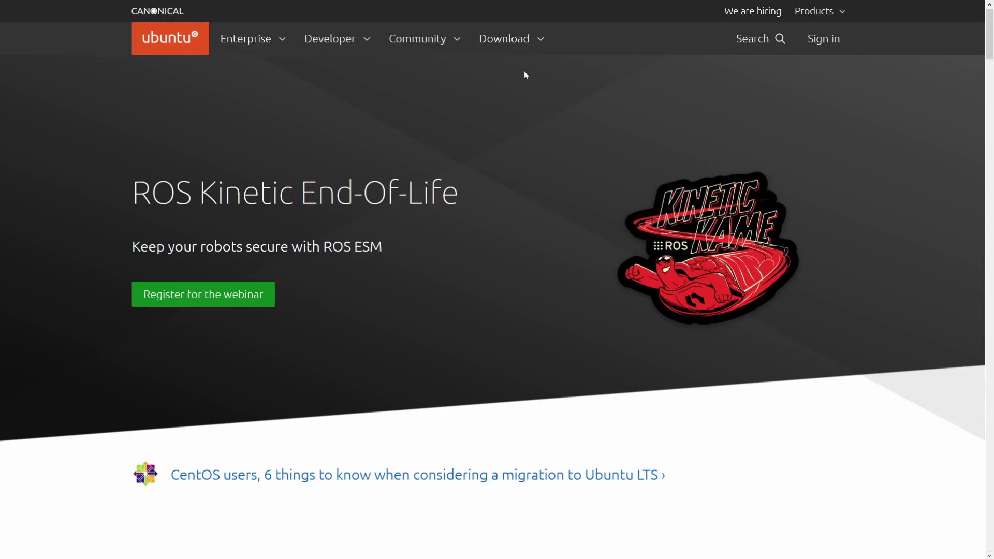
- Go to the Ubuntu Desktop download page and read over the Ubuntu 20.04.2.0 LTS details
click(506, 44)
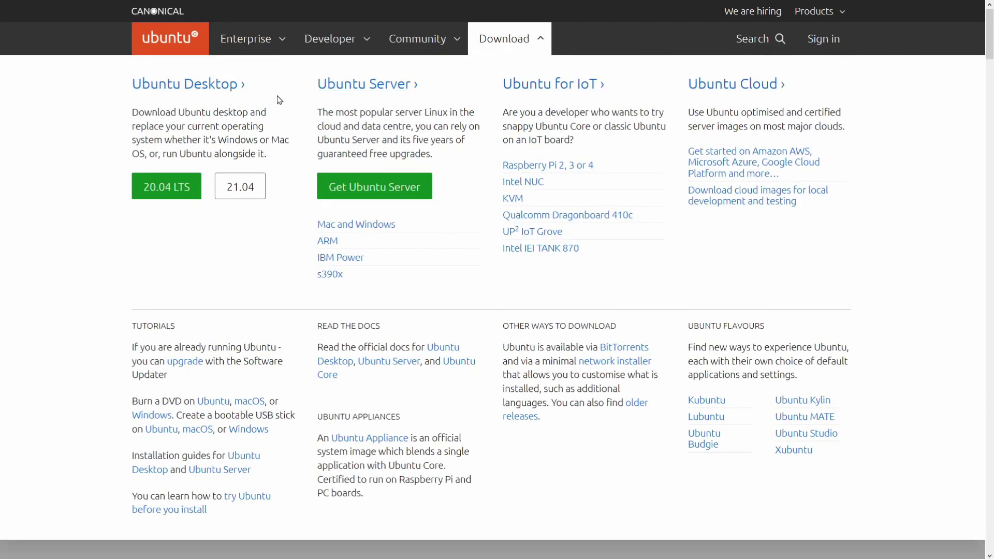
click(207, 85)
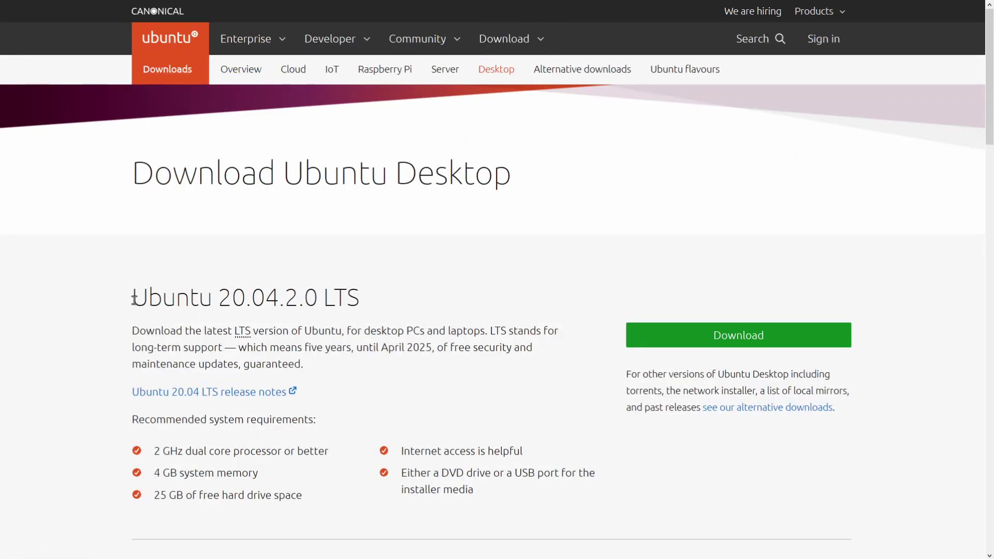
drag(134, 300, 378, 309)
click(381, 308)
double_click(349, 301)
click(376, 311)
drag(135, 283, 533, 499)
click(535, 500)
drag(363, 301, 323, 301)
click(423, 305)
- Download the Ubuntu 21.04 desktop ISO and confirm saving the file
scroll(417, 226, down, 5)
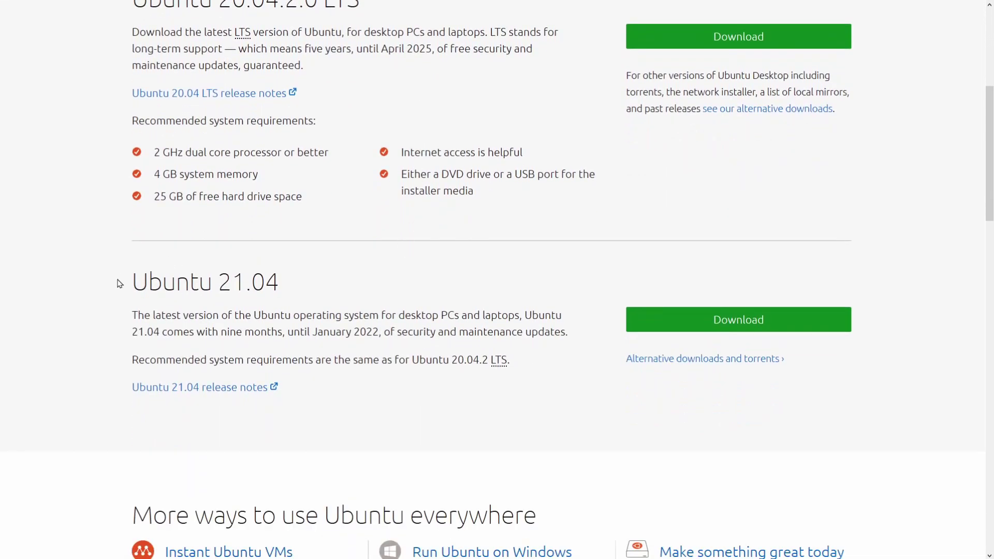
drag(133, 282, 283, 285)
click(341, 295)
click(742, 325)
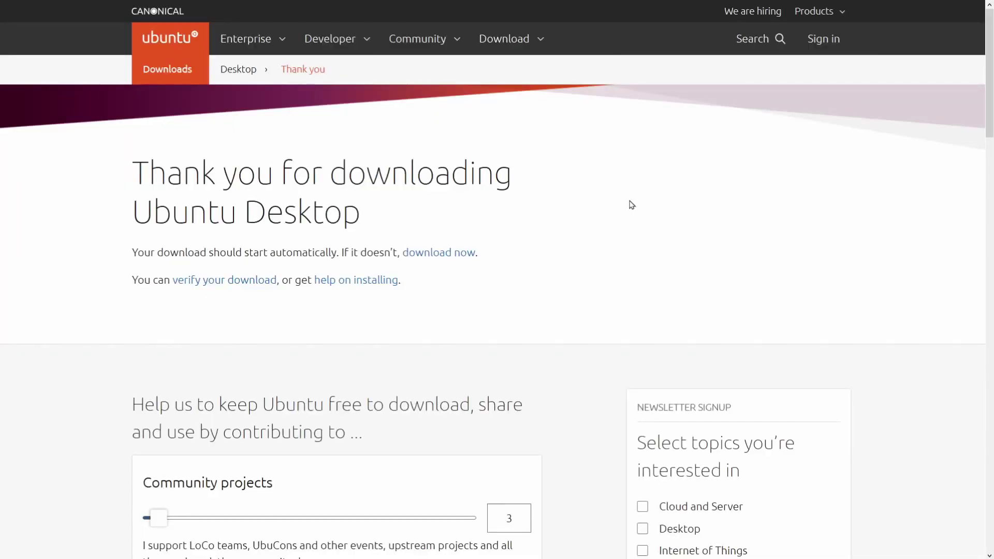
click(447, 260)
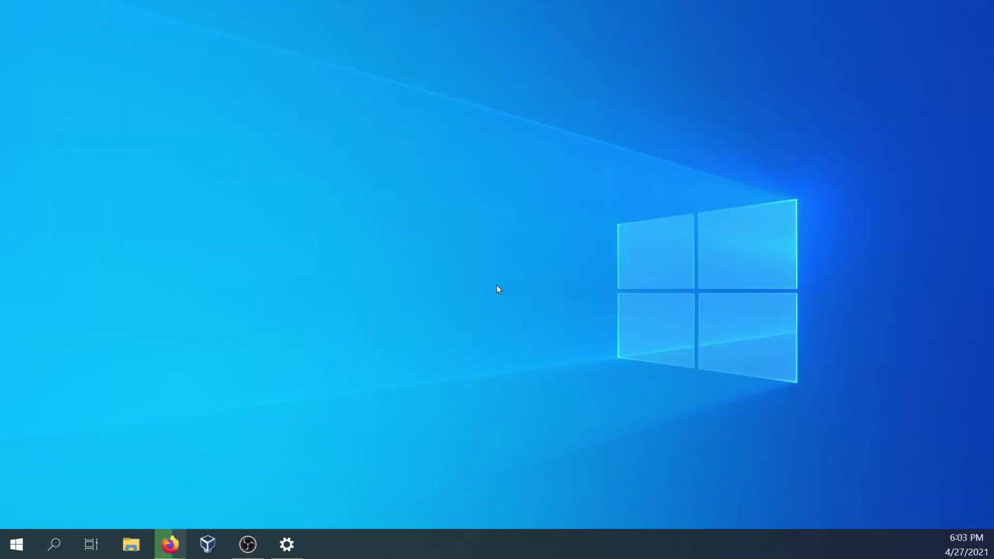
- Search the Start menu for 'balena' and launch balenaEtcher
click(11, 540)
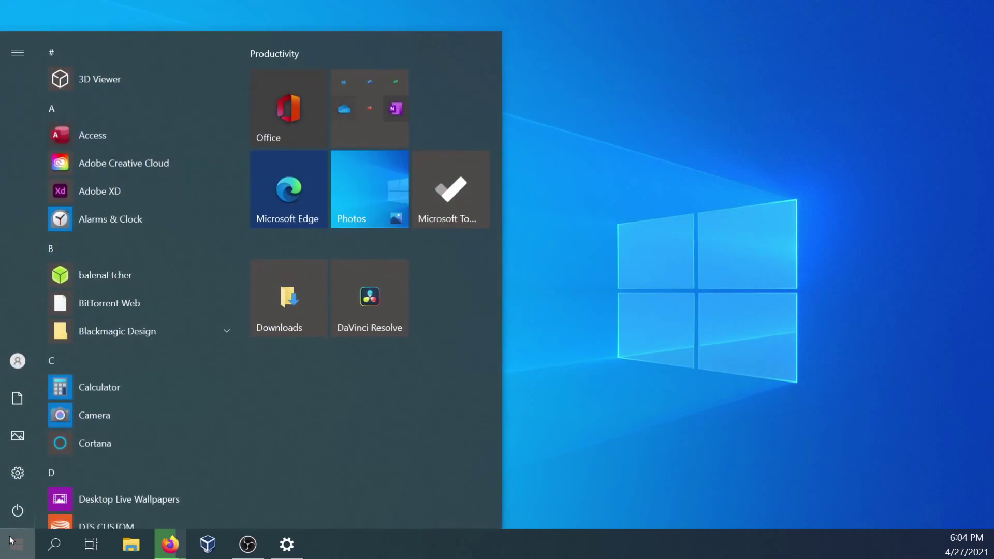
text(balena)
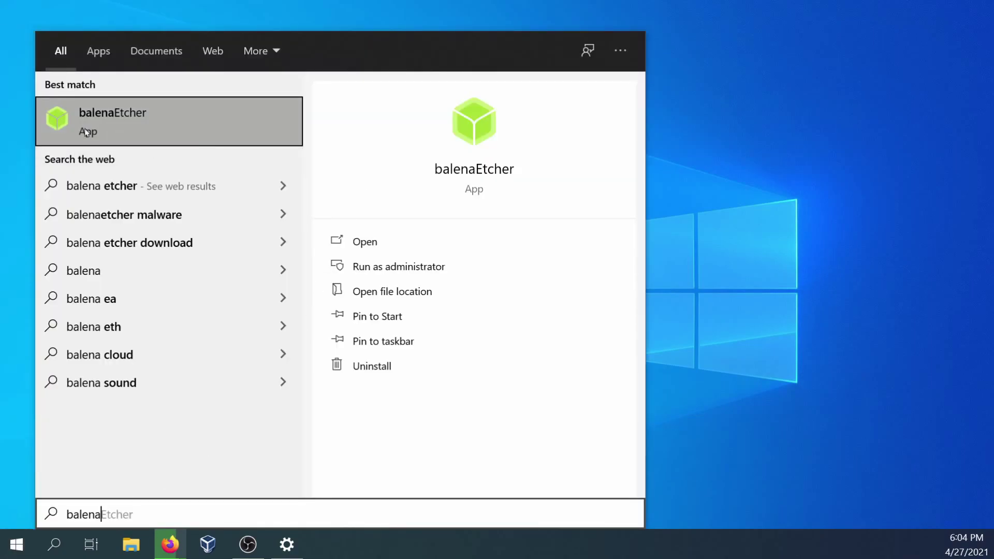
click(184, 129)
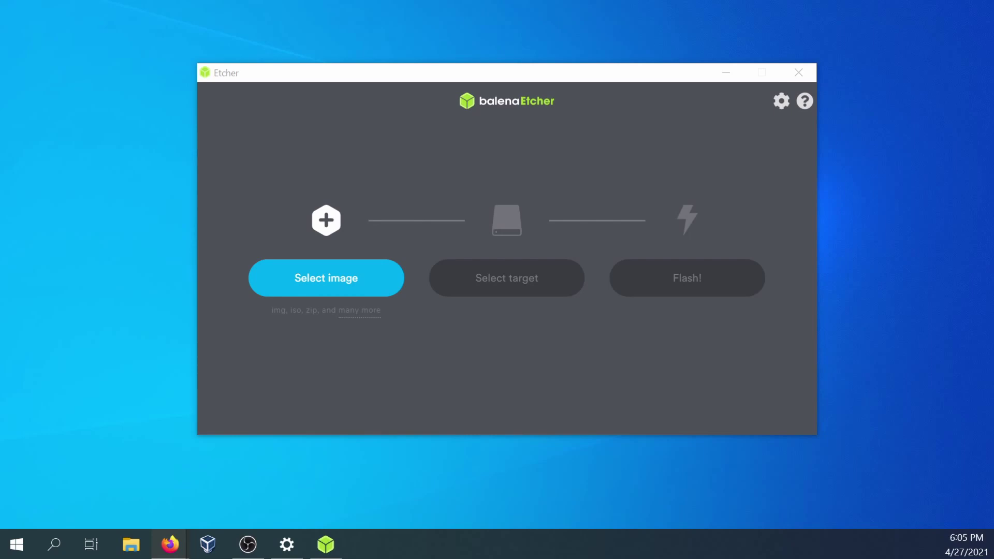
- Load ubuntu-21.04-desktop-amd64.iso from Downloads as Etcher's image to flash
click(510, 362)
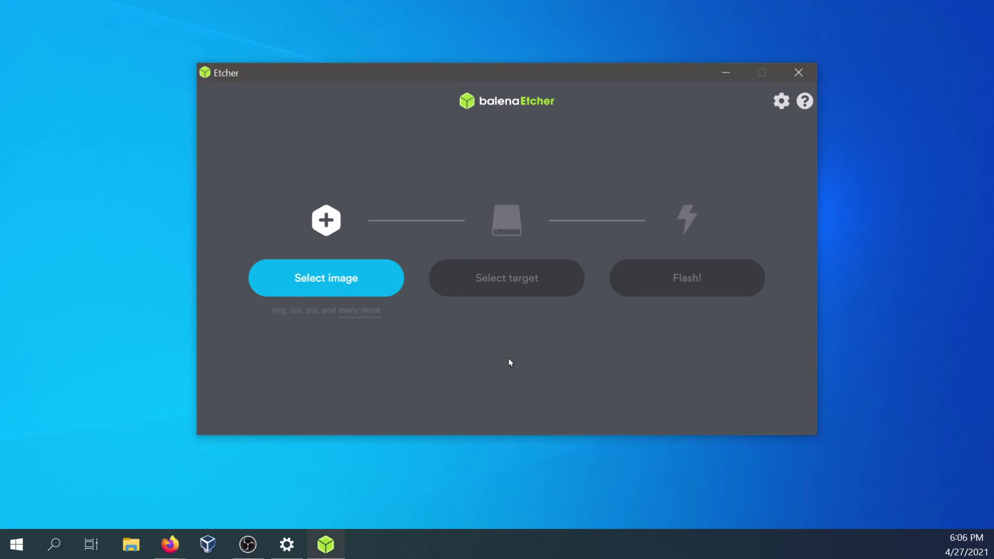
click(332, 283)
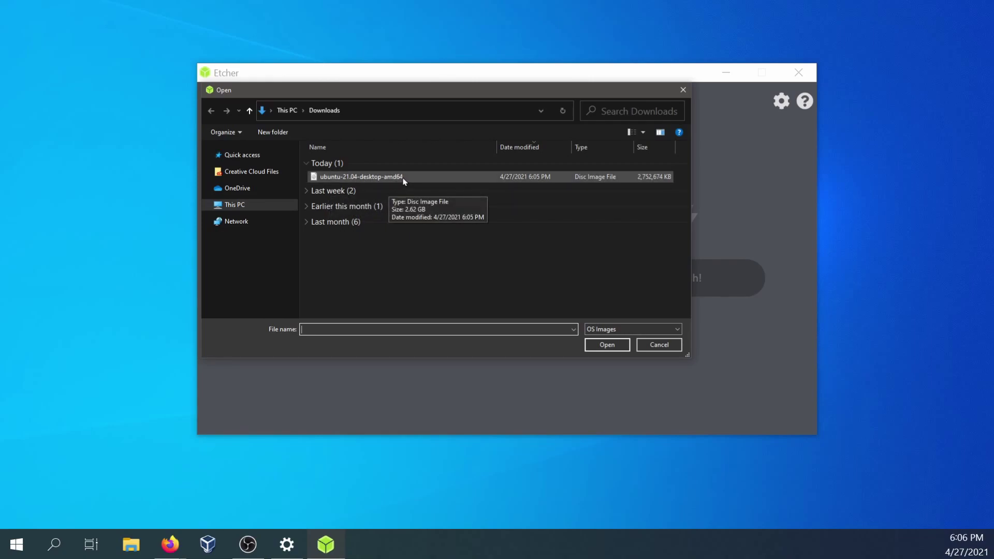
click(403, 178)
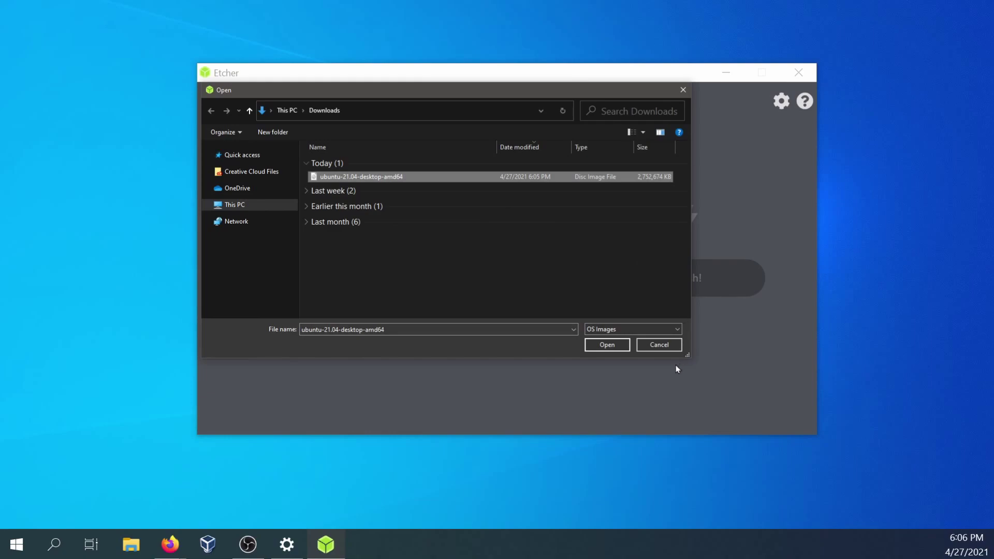
click(604, 345)
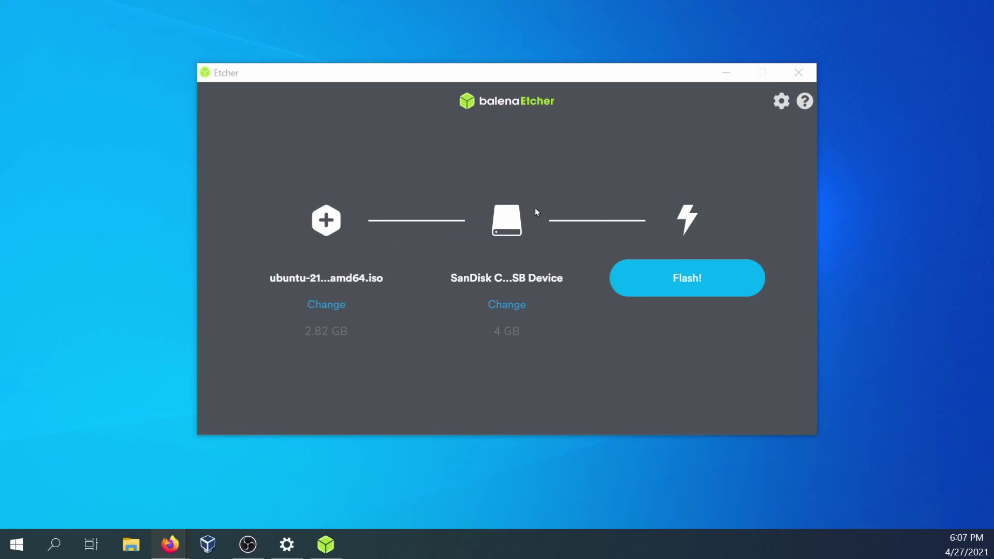
- Confirm the 4 GB SanDisk Cruzer USB Device as the flash target
click(513, 310)
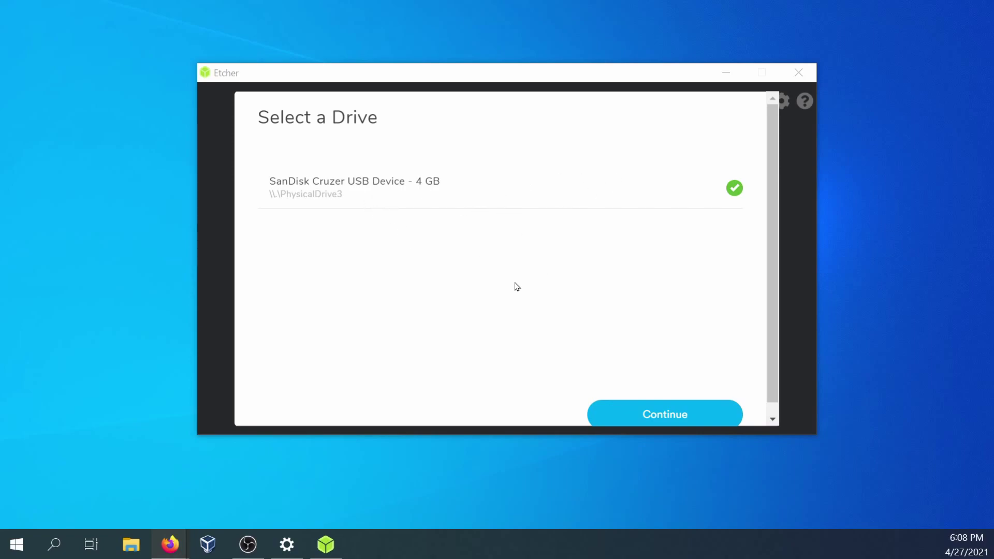
click(630, 409)
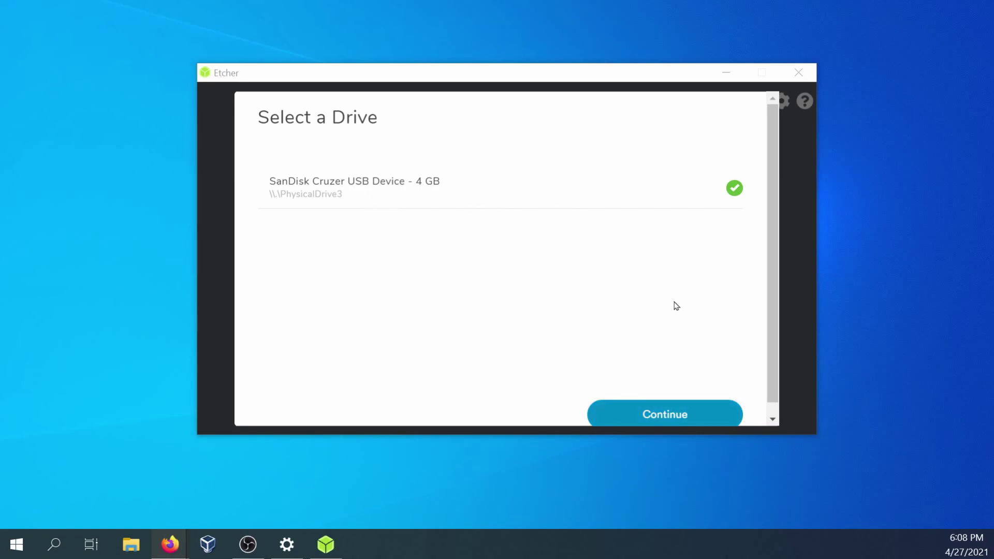
click(610, 422)
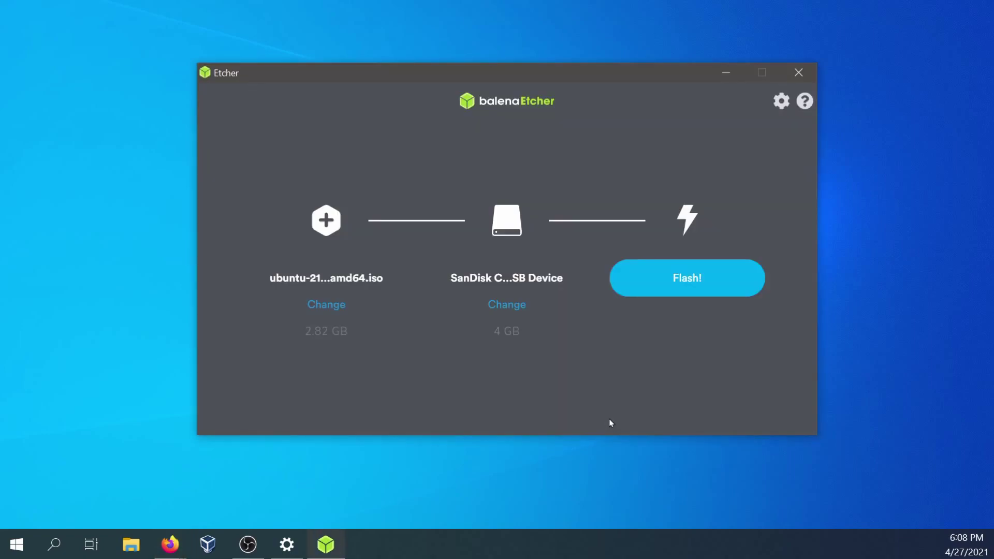
- Flash the Ubuntu 21.04 ISO to the USB drive, approving the UAC prompt, then close Etcher
click(685, 283)
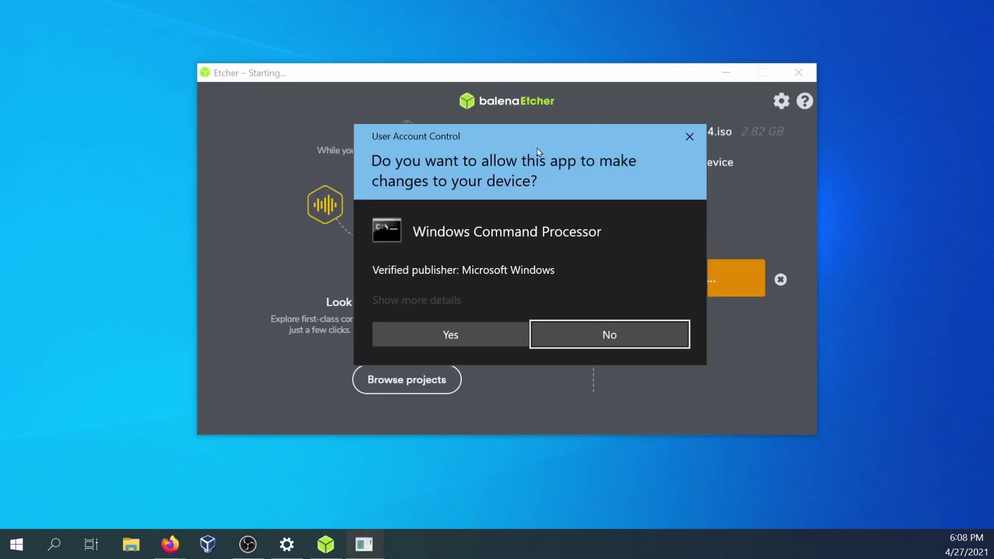
click(449, 335)
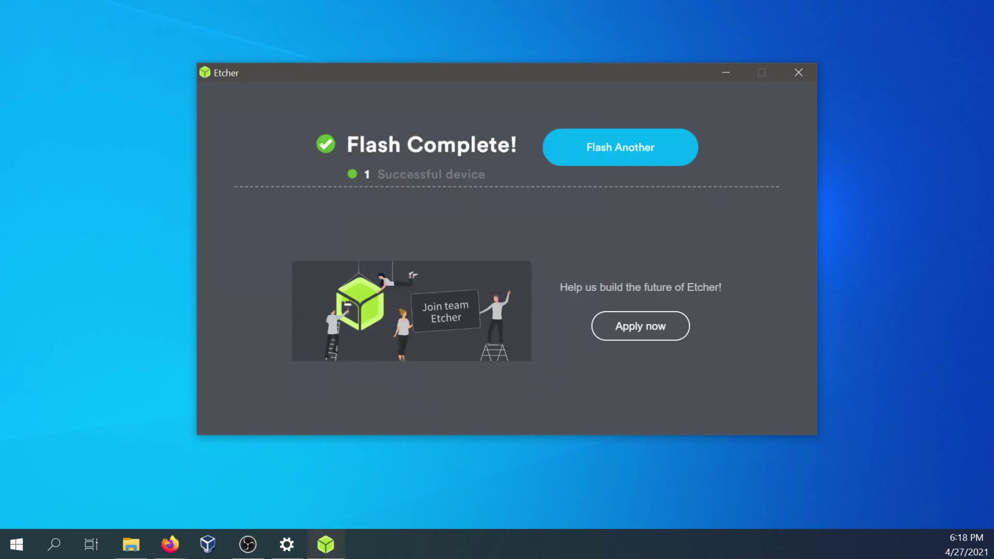
key(alt+Tab)
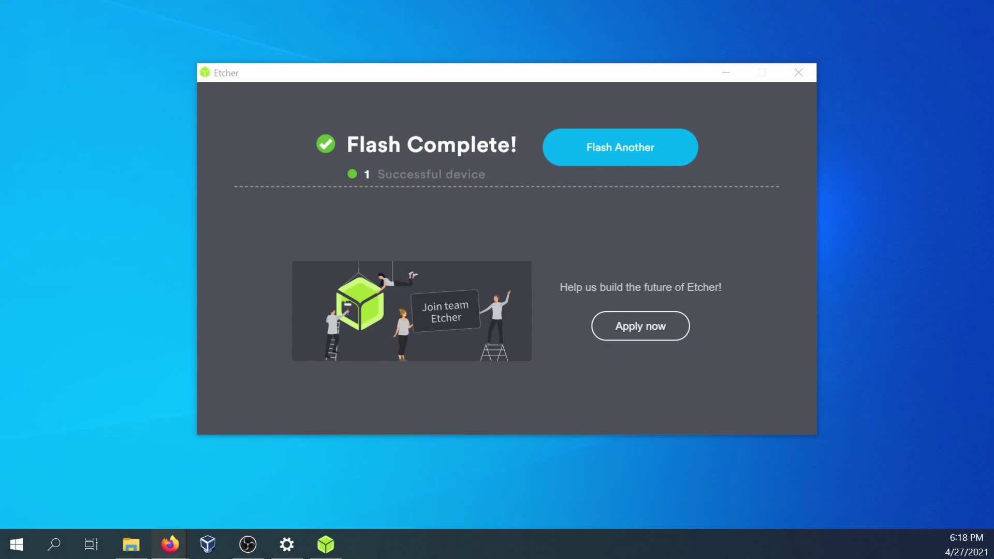
click(798, 72)
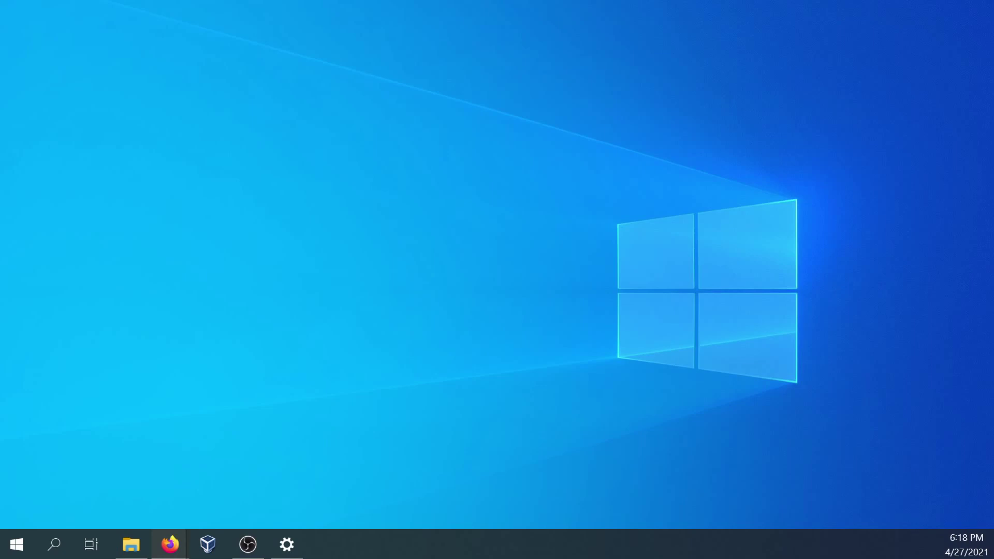
- Search Start for 'boot' and open Change advanced startup options
click(13, 547)
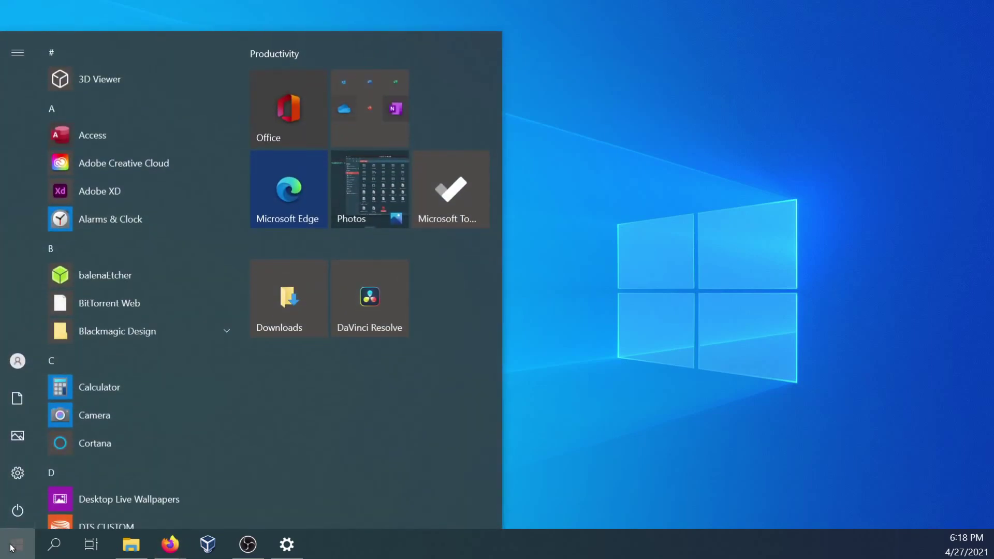
text(boot)
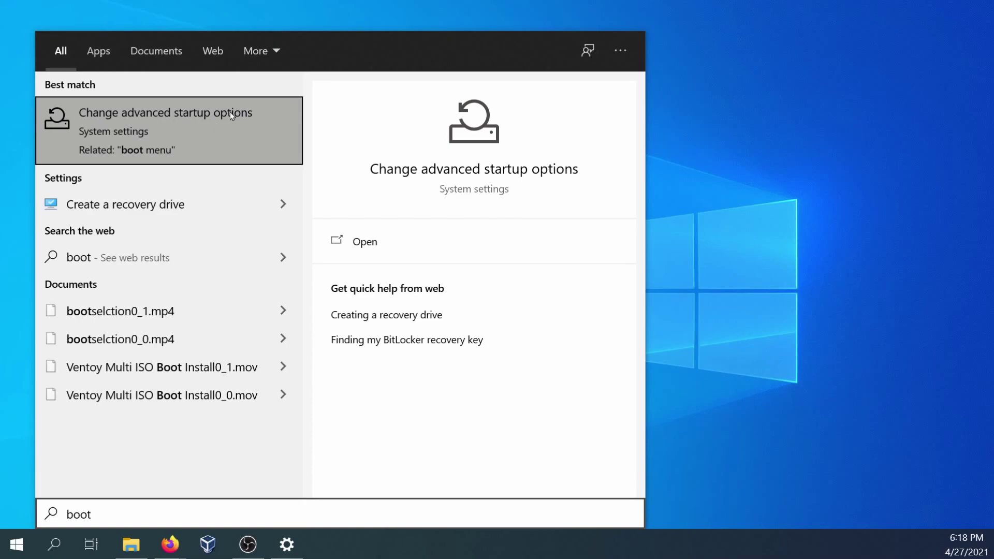
click(191, 151)
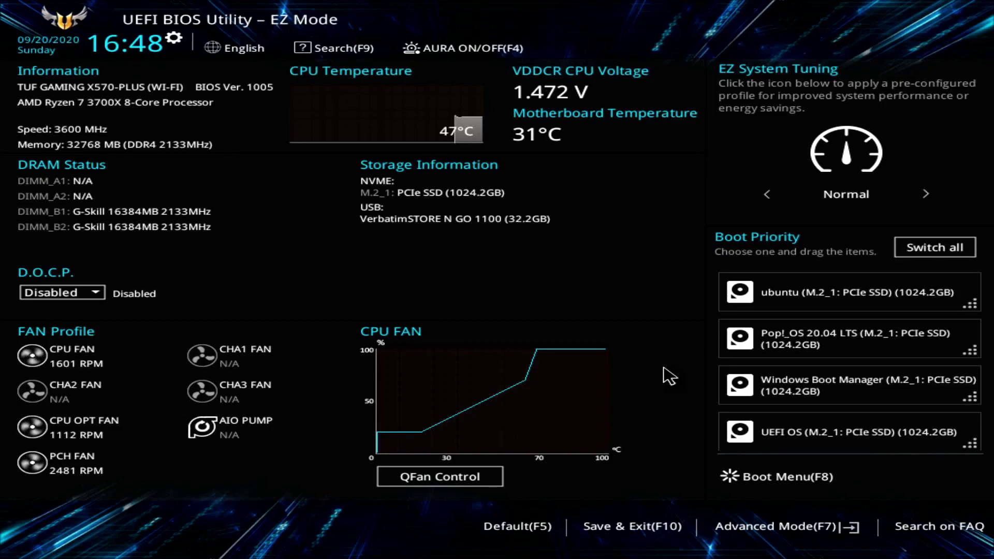
key(F8)
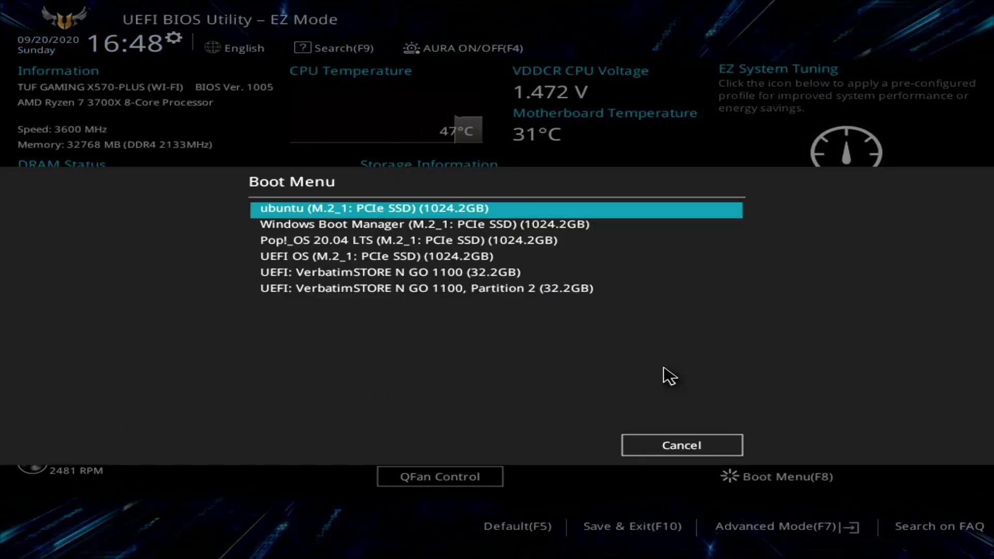
key(Down)
key(Down)
key(Down)
key(Down)
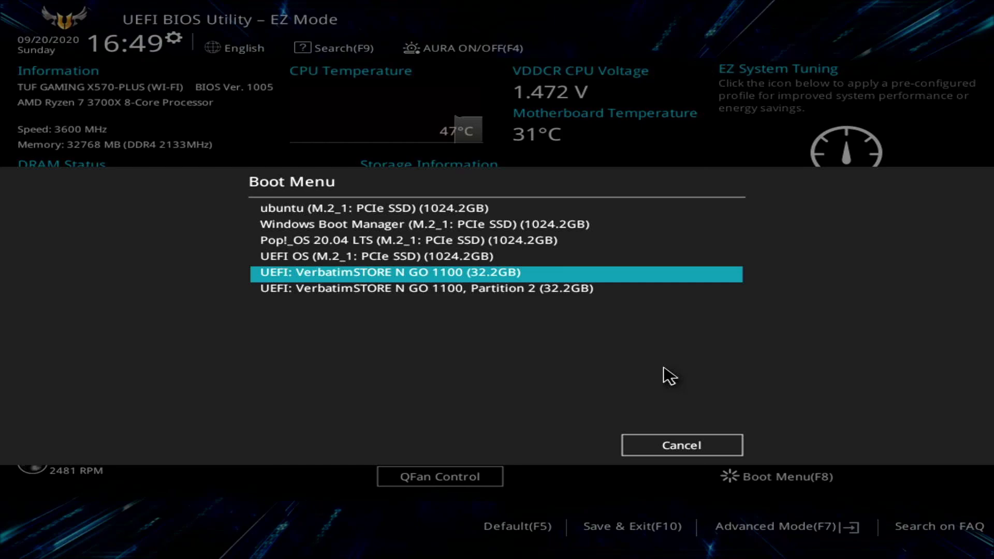
key(Escape)
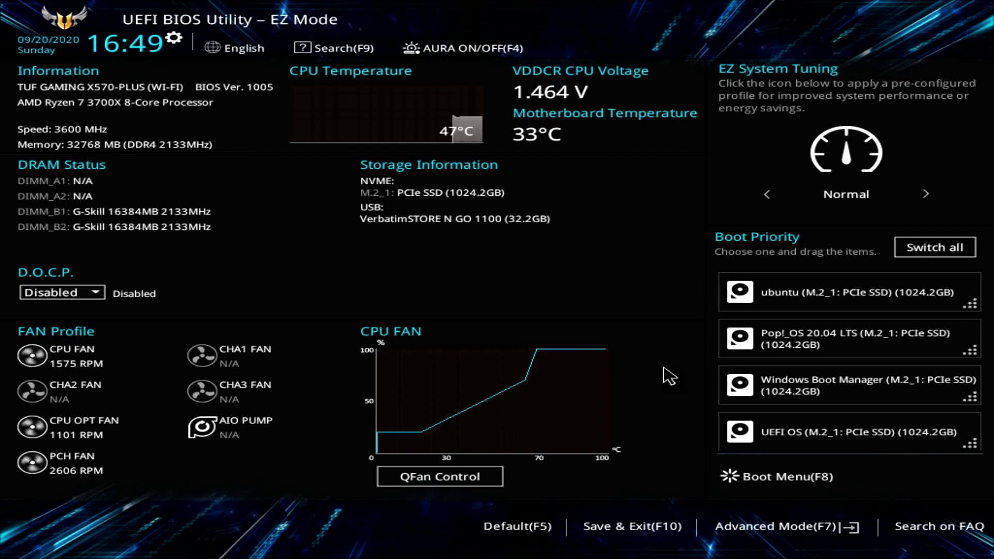
- In Advanced Mode, set Boot Option #1 to UEFI: VerbatimSTORE N GO 1100, moving ubuntu to fifth
key(F7)
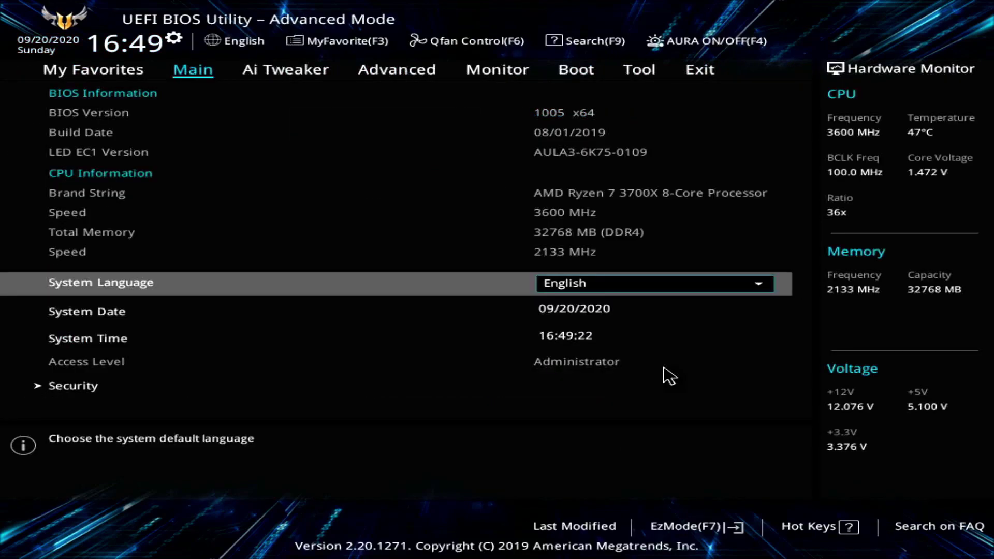
key(Right)
key(Right)
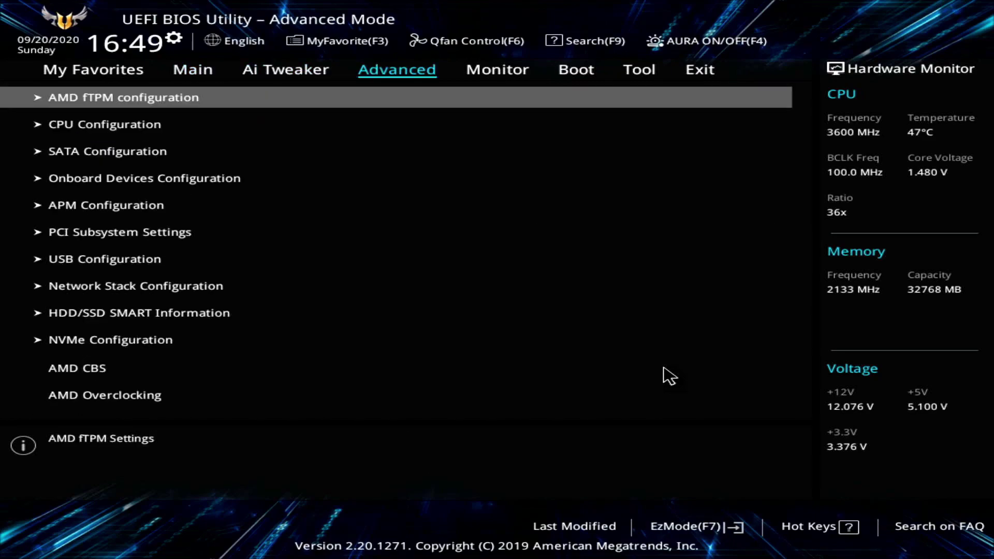
key(Right)
key(Right)
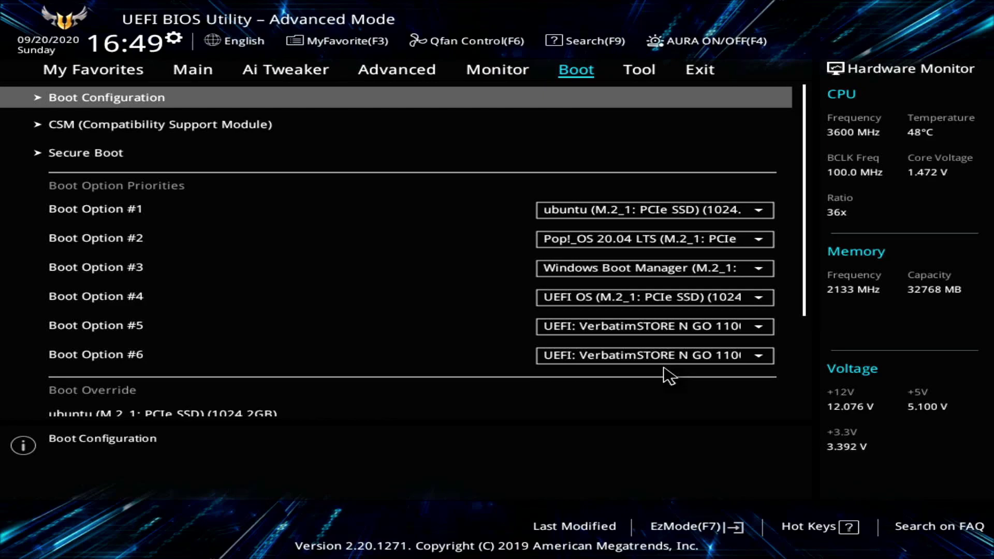
key(Down)
key(Down)
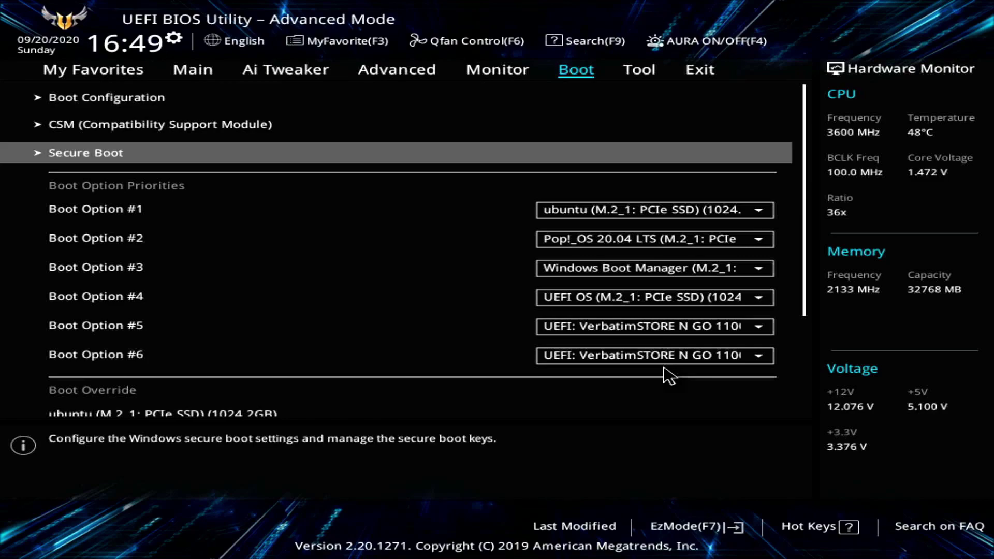
key(Up)
key(Down)
key(Down)
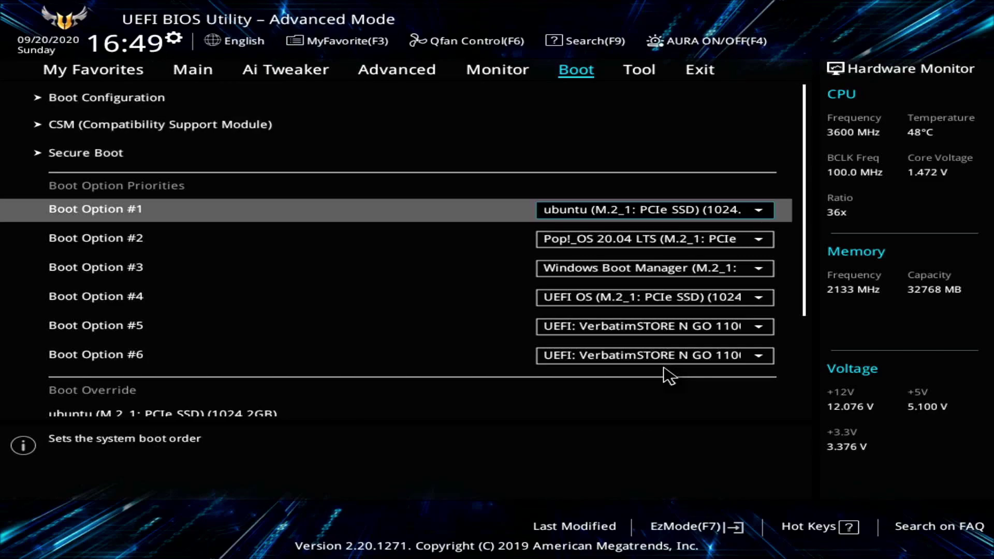
key(Return)
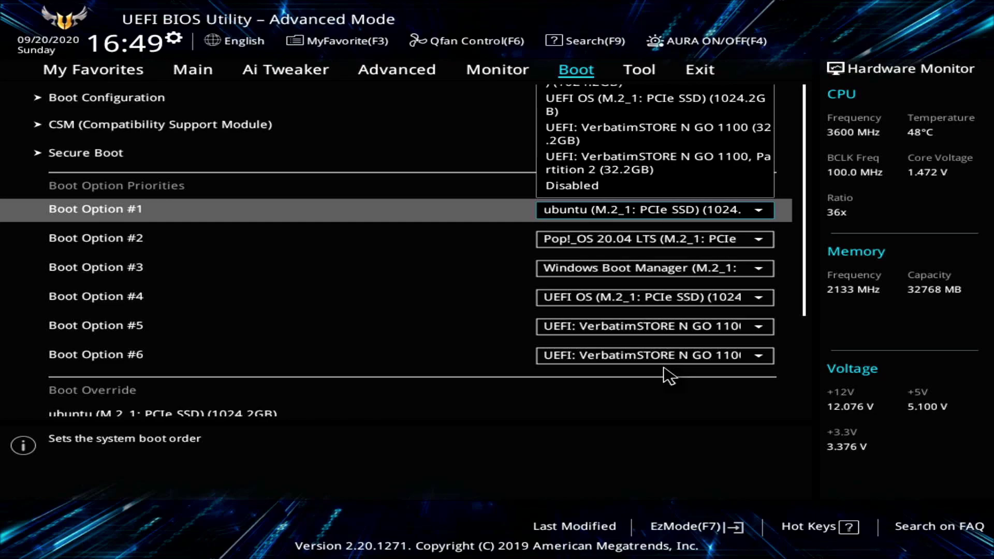
click(676, 134)
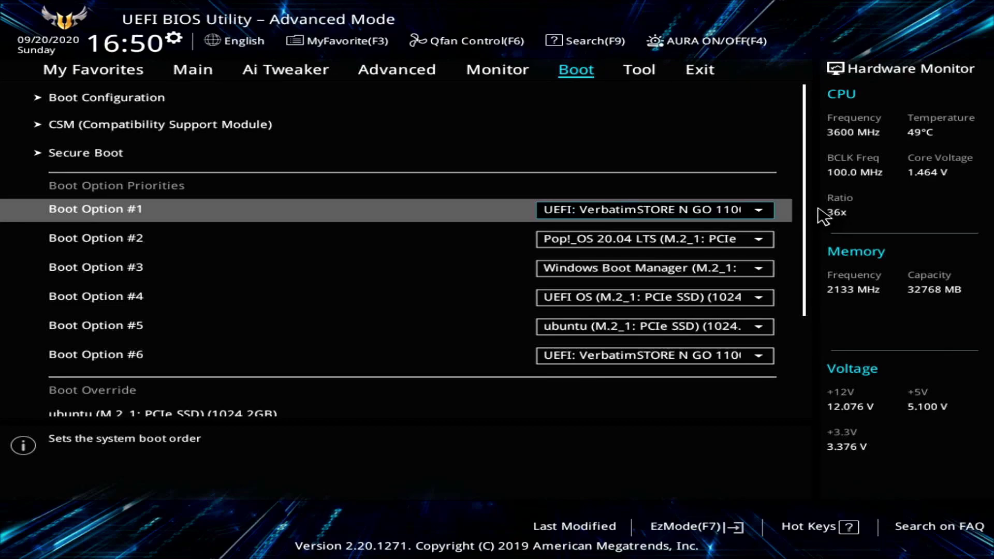
- Check the Secure Boot OS Type, then Save Changes & Reset to reach the USB's GRUB menu
click(195, 158)
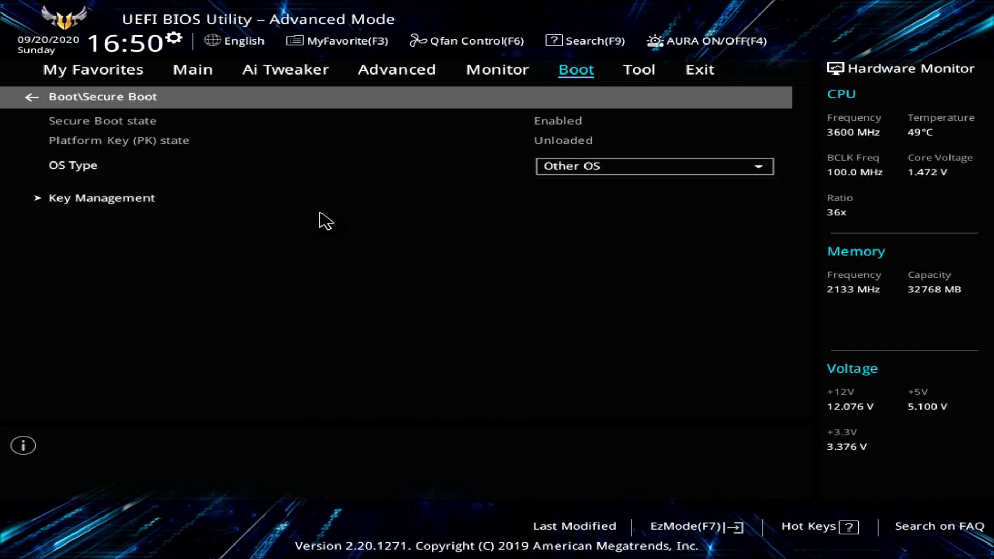
key(Down)
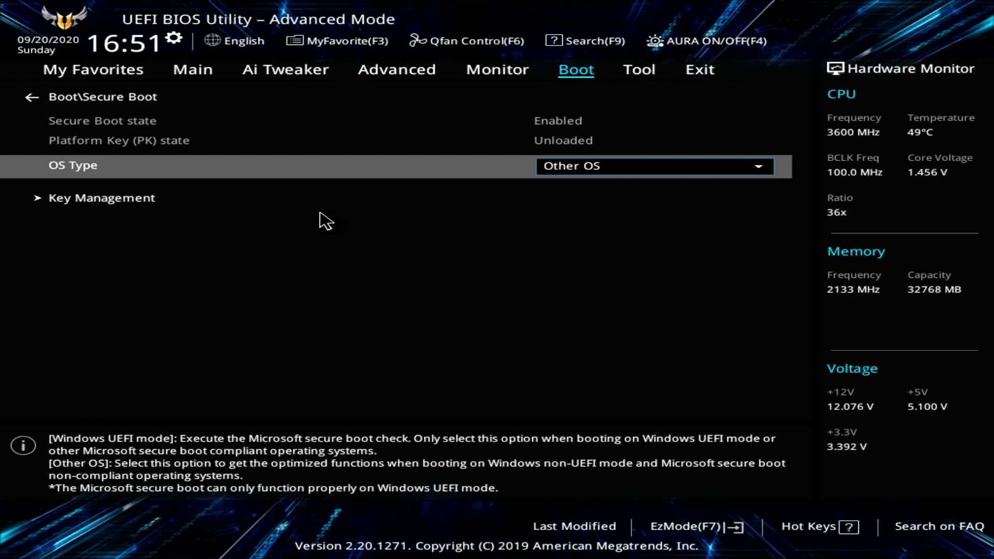
key(Right)
key(Right)
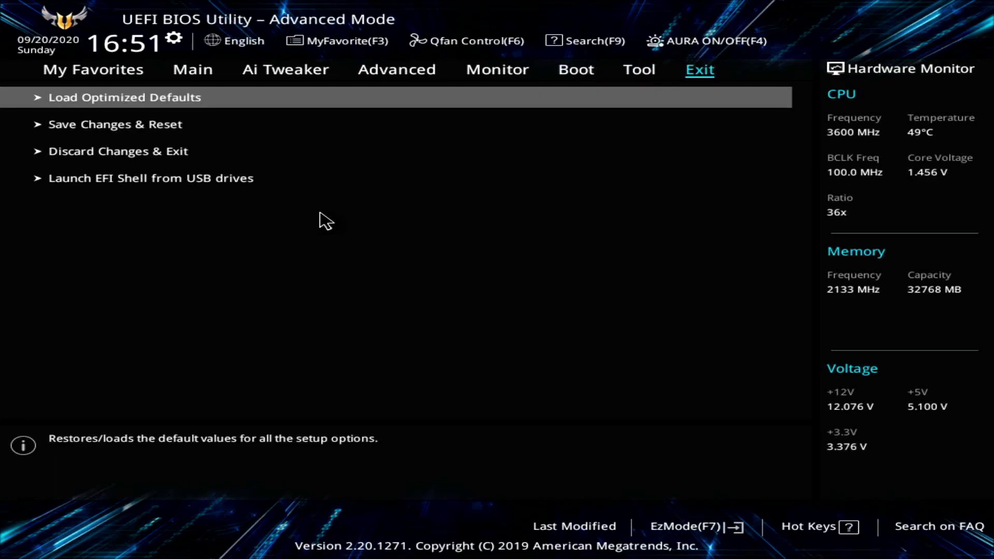
key(Down)
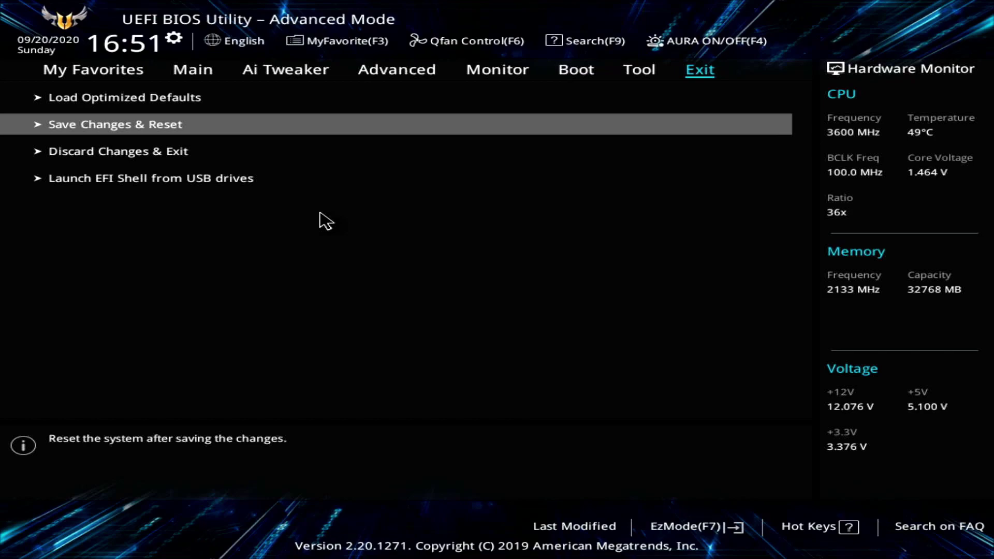
key(Return)
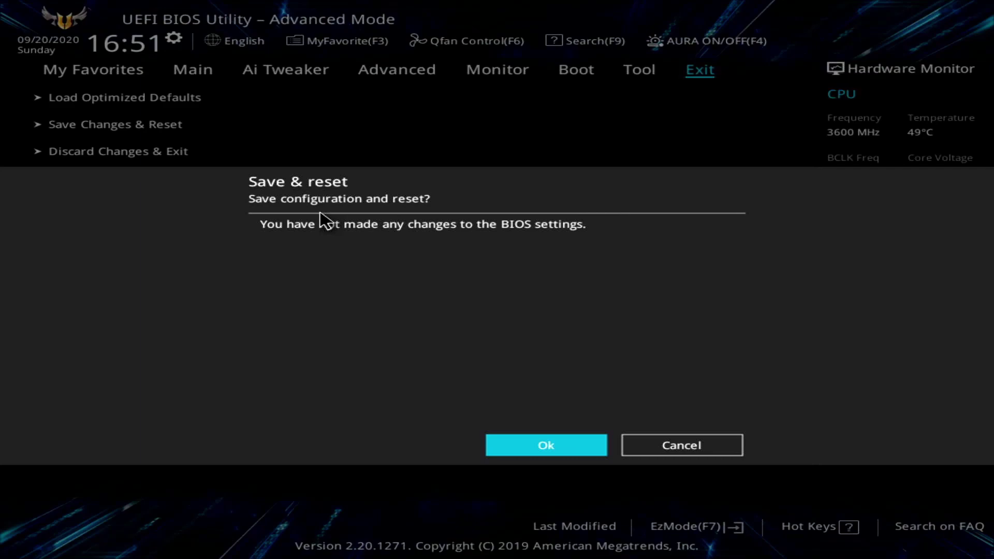
key(Return)
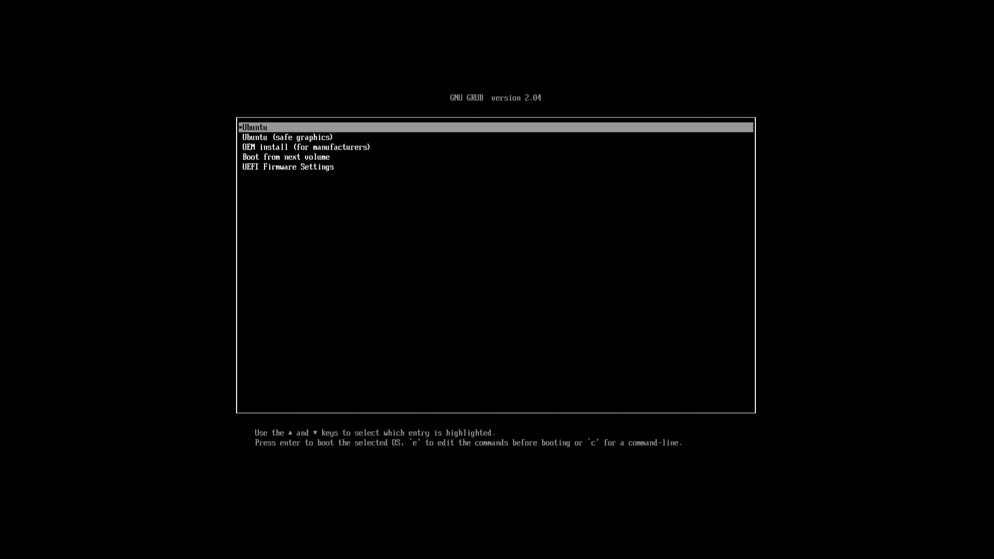
- Look through the GRUB entries and boot the plain 'Ubuntu' live entry
key(Down)
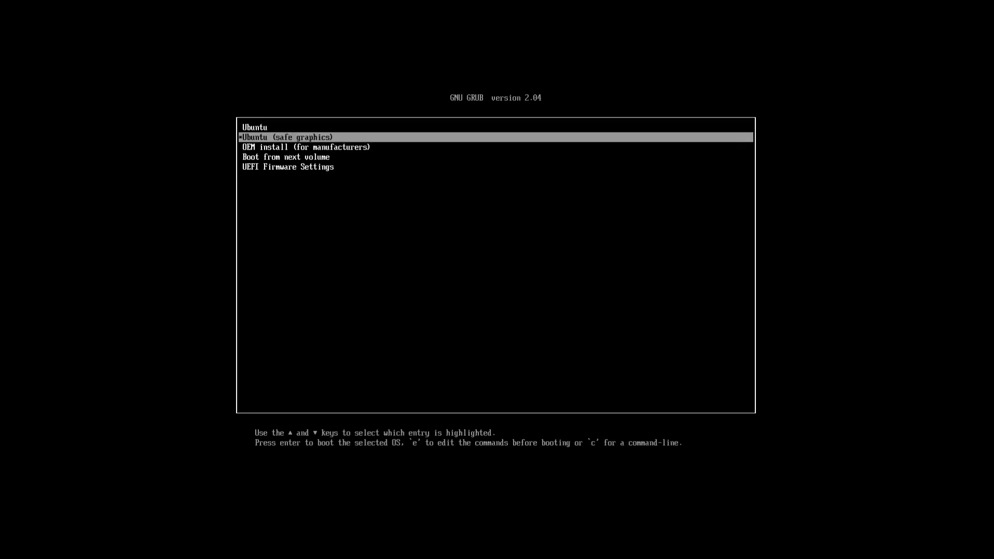
key(Down)
key(Down)
key(Down)
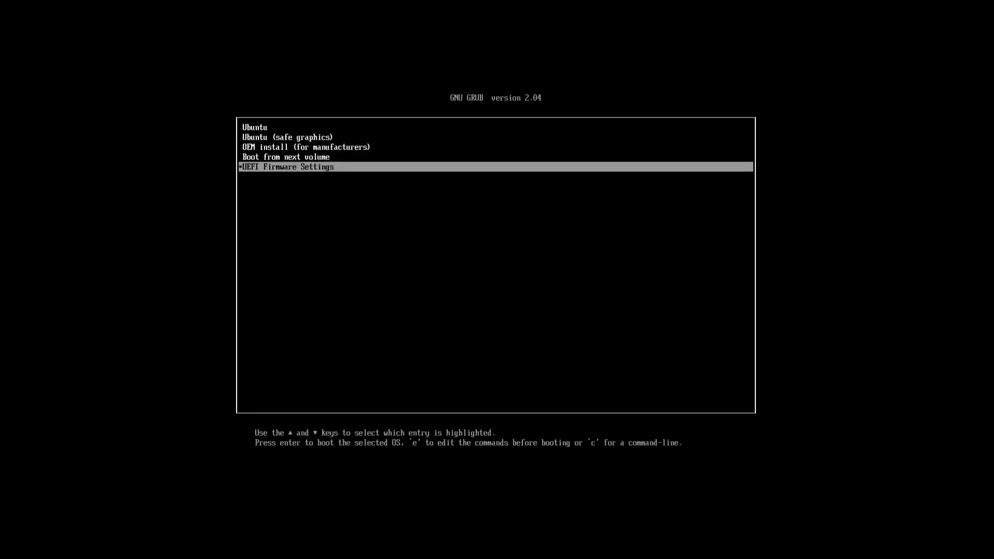
key(Up)
key(Up)
key(Up)
key(Up)
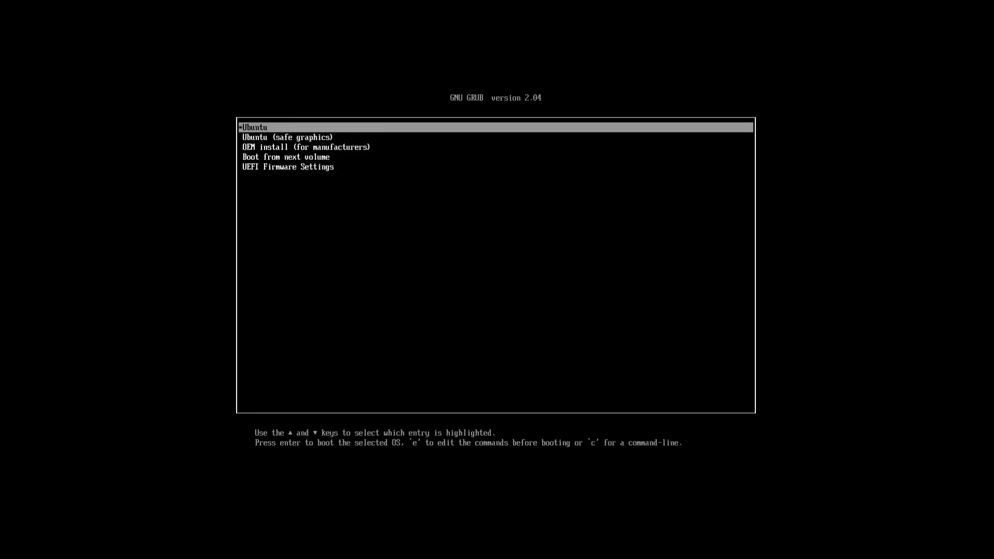
key(Return)
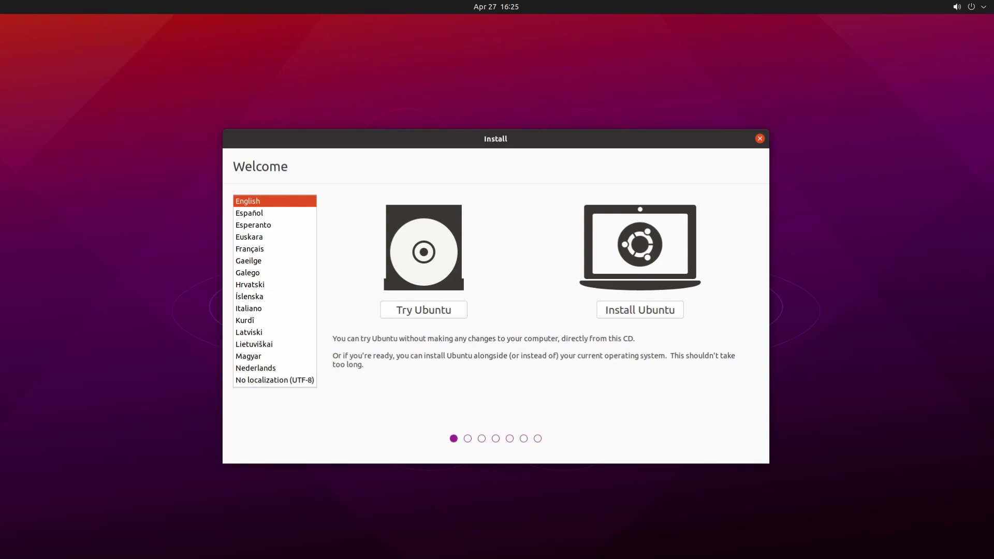
- Begin Install Ubuntu, test the keyboard, and accept the English (US) layout
click(649, 310)
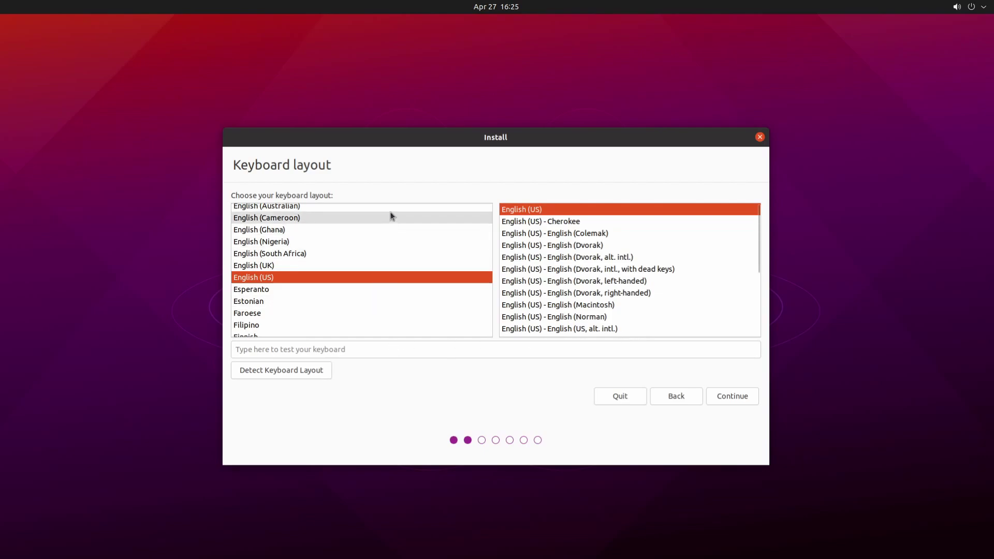
click(247, 349)
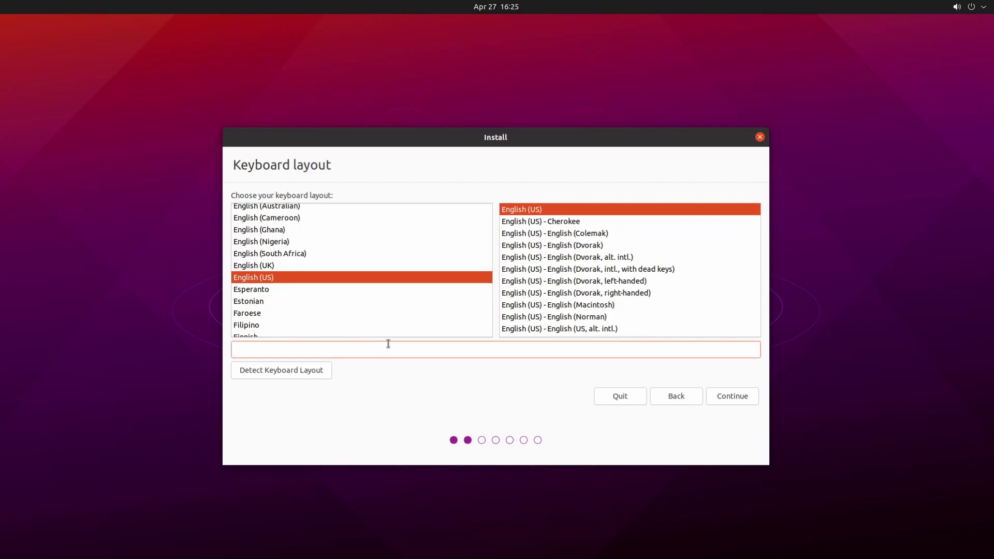
click(728, 395)
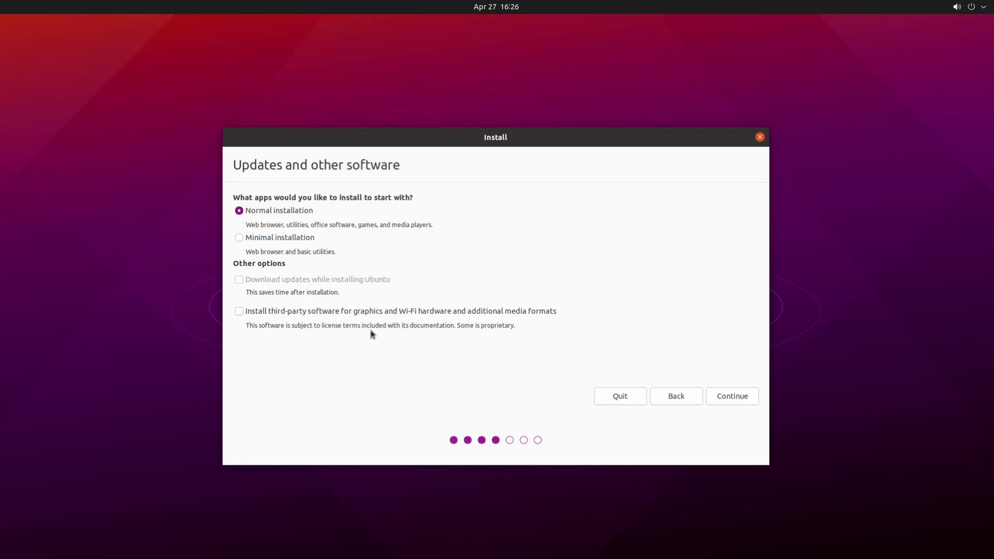
- Continue with Normal installation selected on the Updates and other software page
click(726, 396)
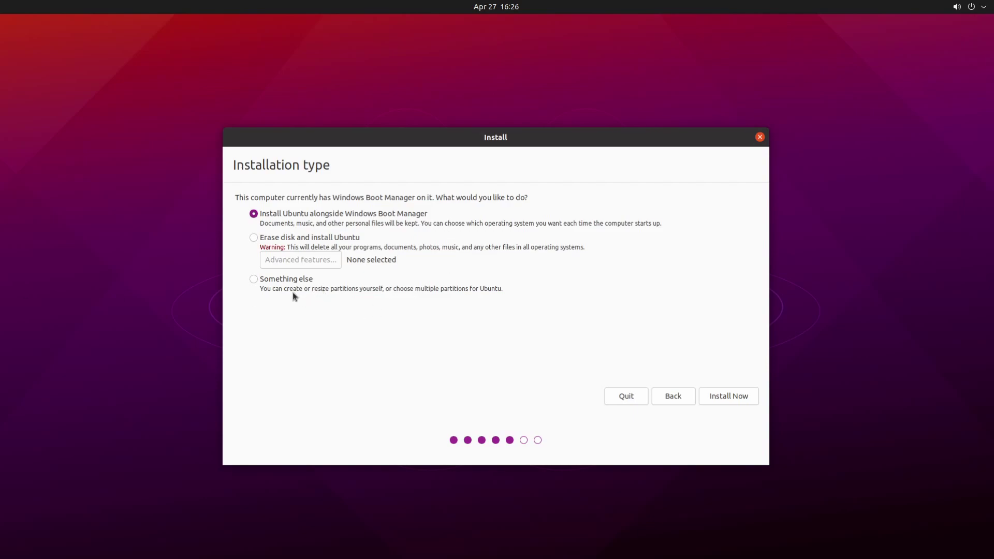
- Choose 'Something else' to partition /dev/sda manually
click(253, 279)
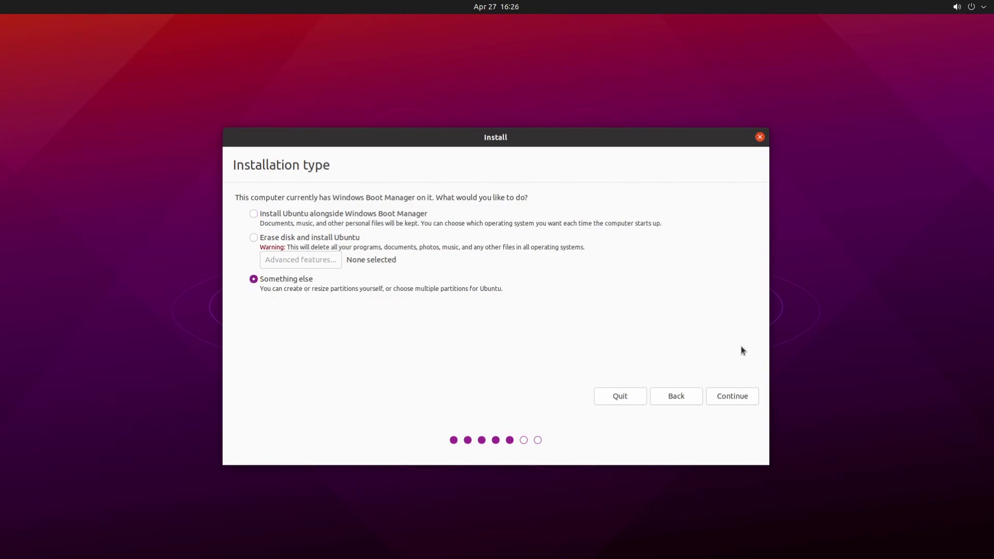
click(729, 395)
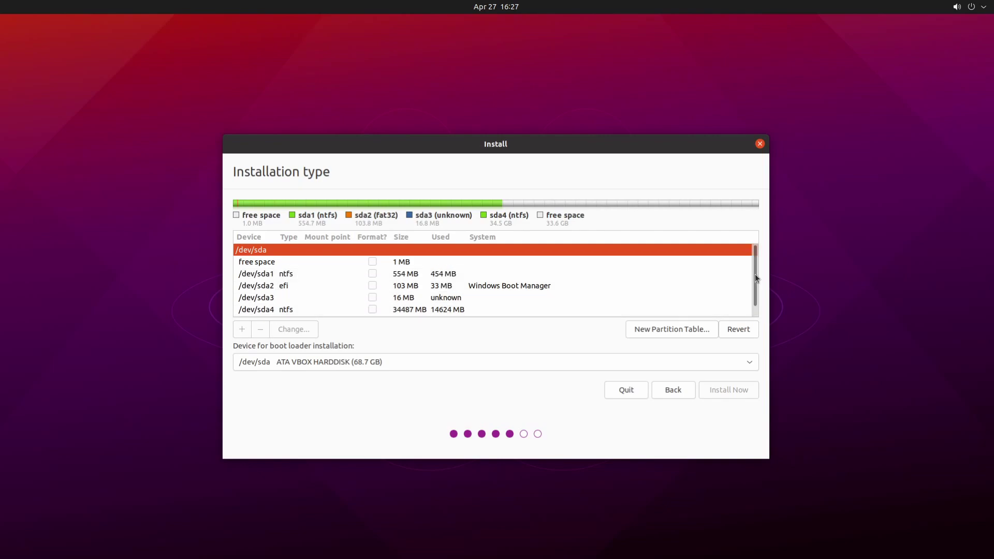
- Scroll the partition list and select the 33555 MB free space row
drag(754, 276, 753, 300)
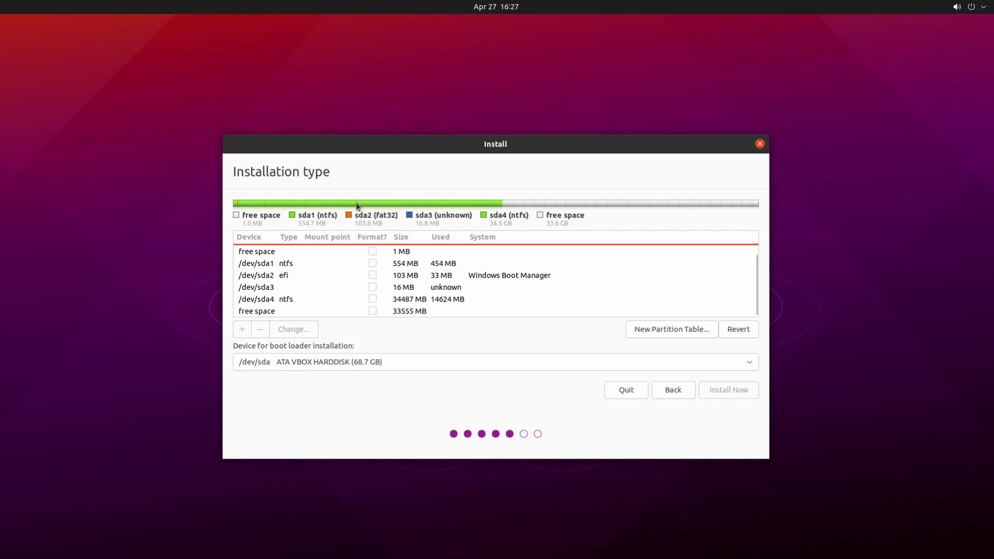
click(393, 316)
click(374, 313)
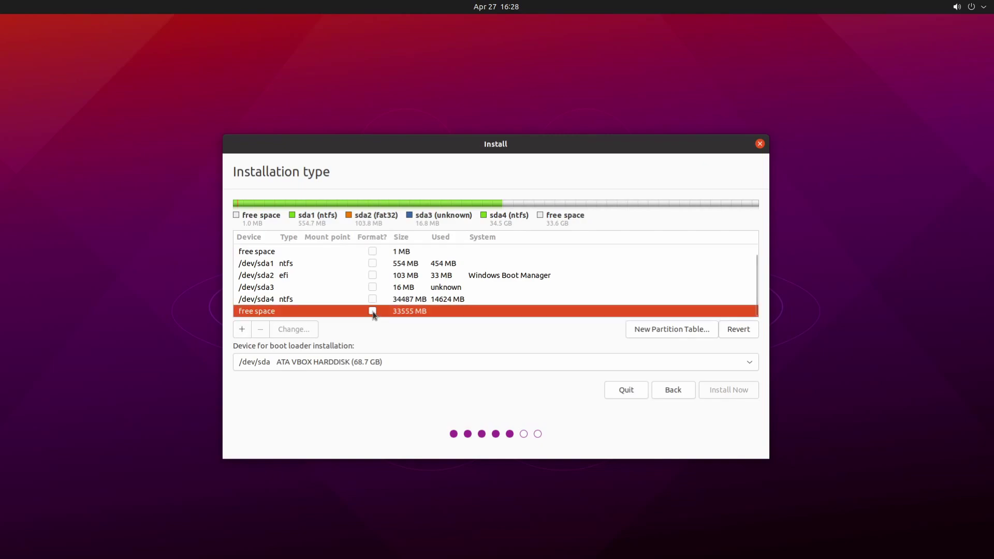
- Define a primary Ext4 partition on the 33555 MB free space with mount point /
double_click(459, 309)
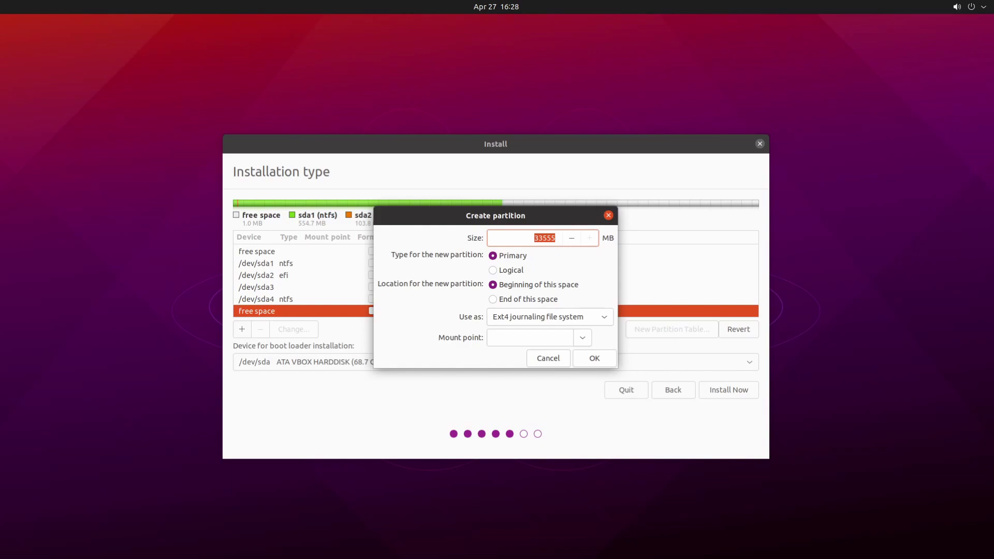
click(580, 339)
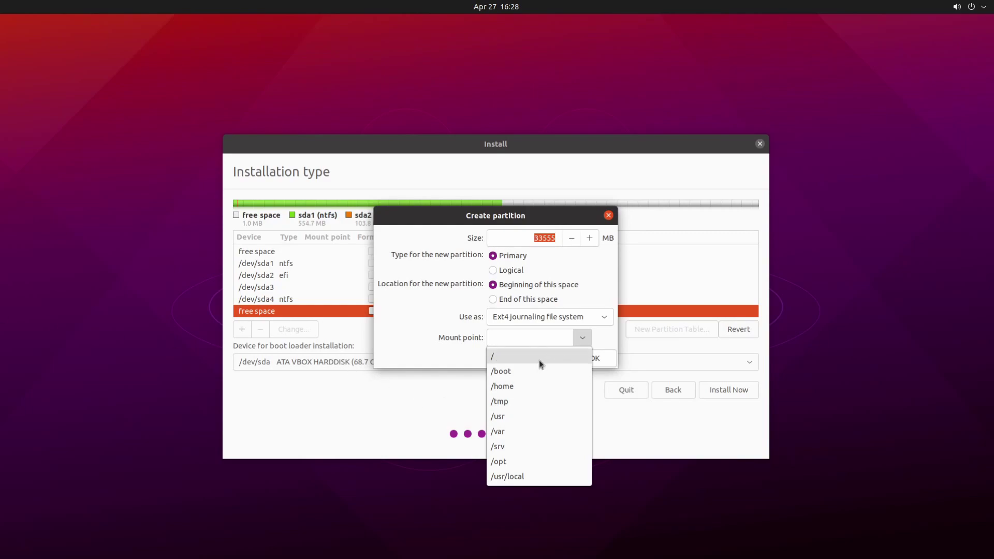
click(539, 358)
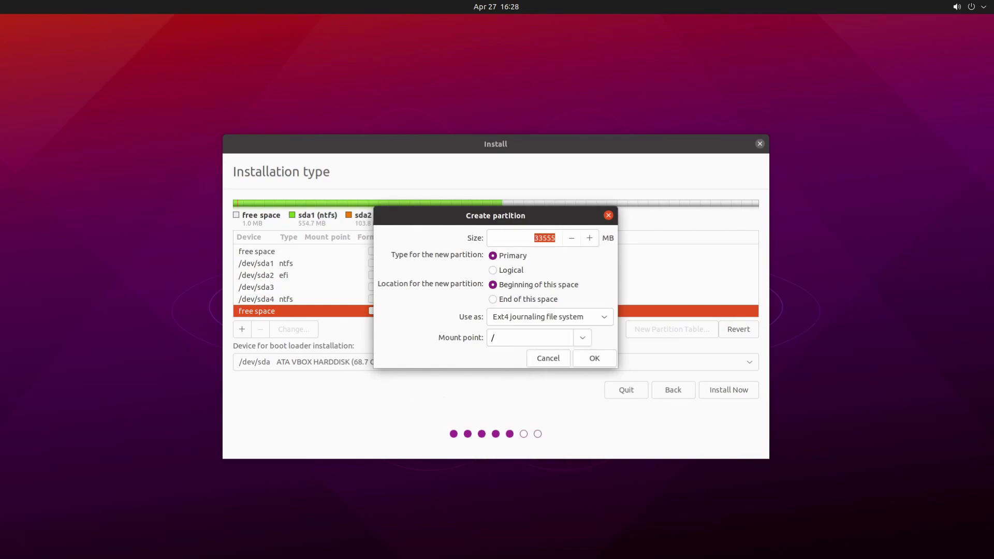
- Confirm the new partition so /dev/sda5 appears as a 33554 MB ext4 root
click(597, 357)
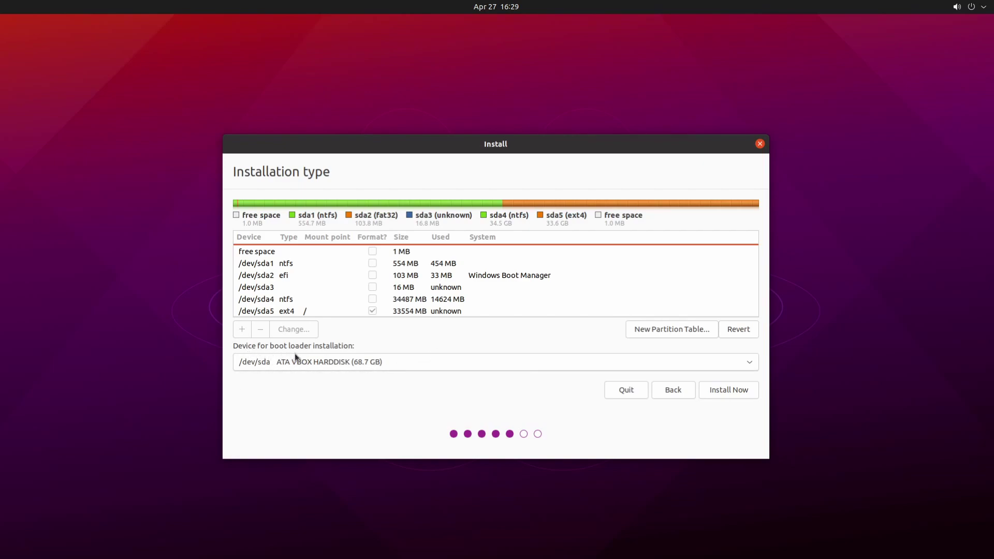
- Put the boot loader on /dev/sda2 Windows Boot Manager, then Install Now and confirm disk changes
click(322, 370)
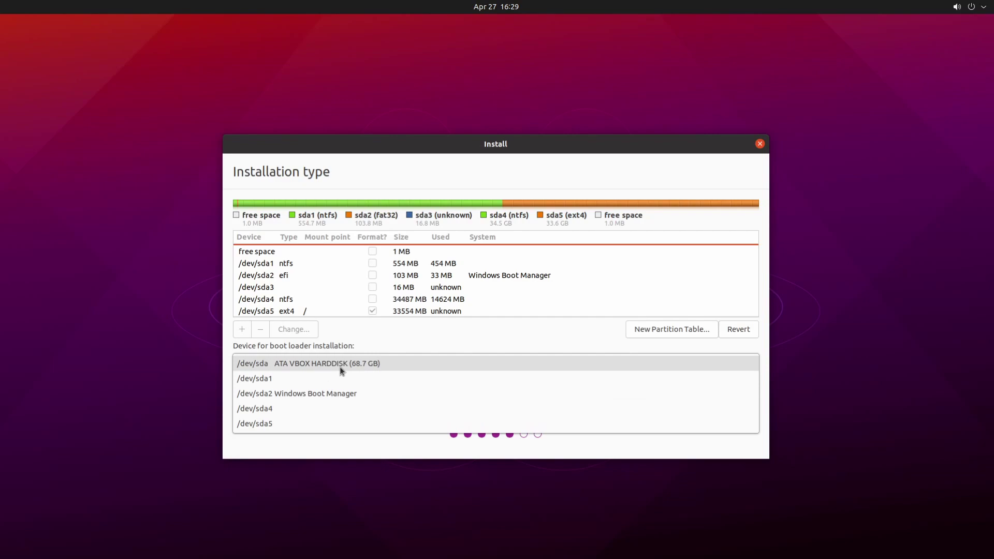
click(322, 394)
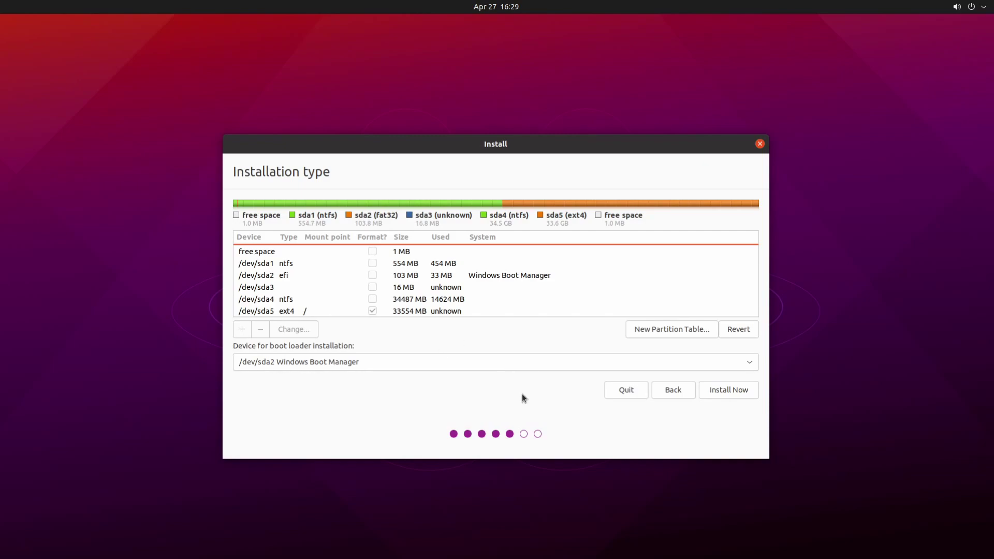
click(724, 393)
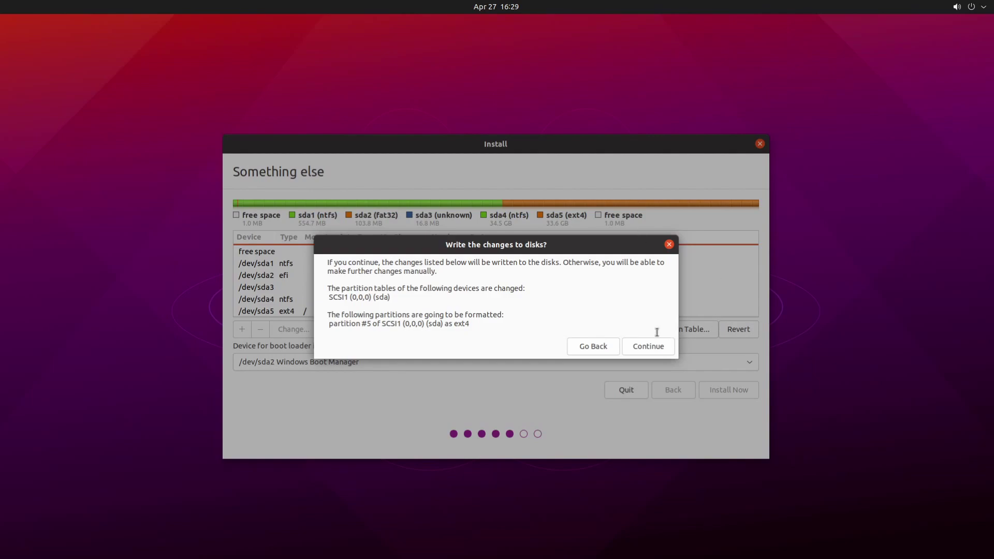
click(650, 345)
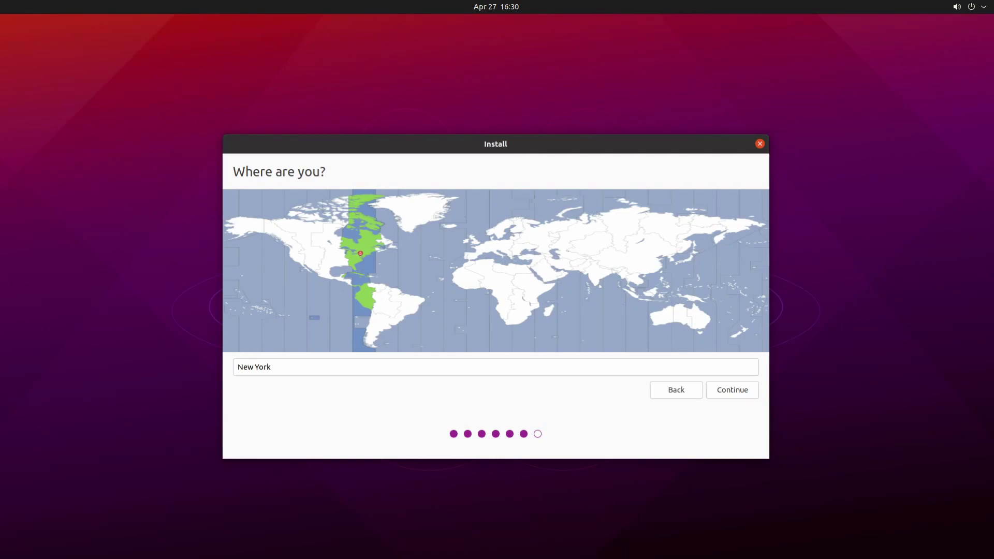
- Keep the New York time zone and enter the account name and computer name
click(739, 391)
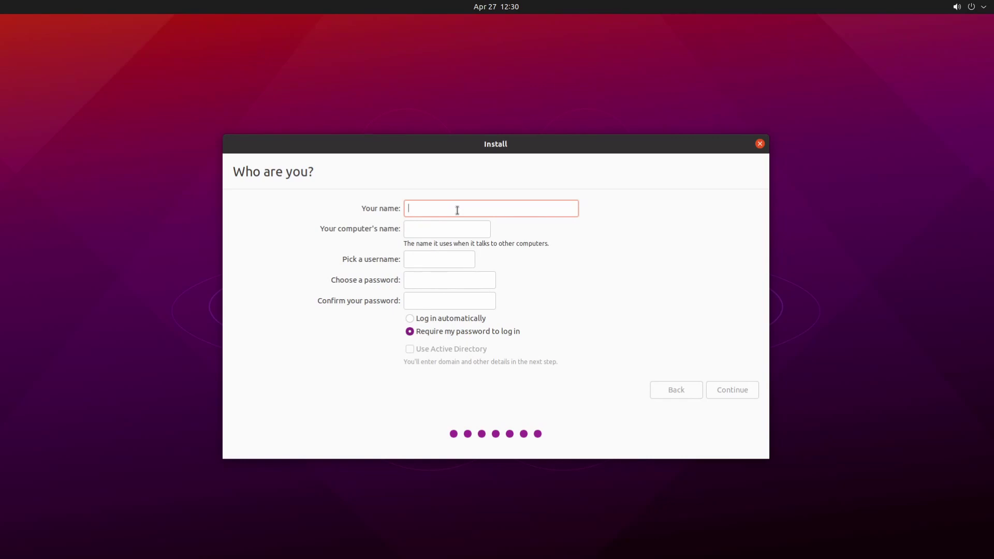
text(savvynik)
key(Tab)
key(BackSpace)
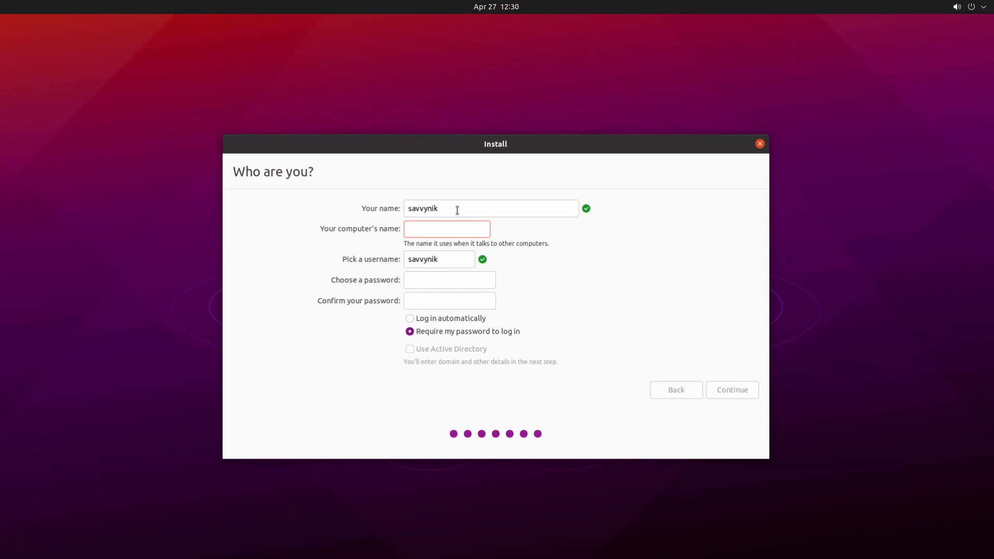
text(savvynik)
- Enter the username and an 8-digit password, then start the installation
key(Tab)
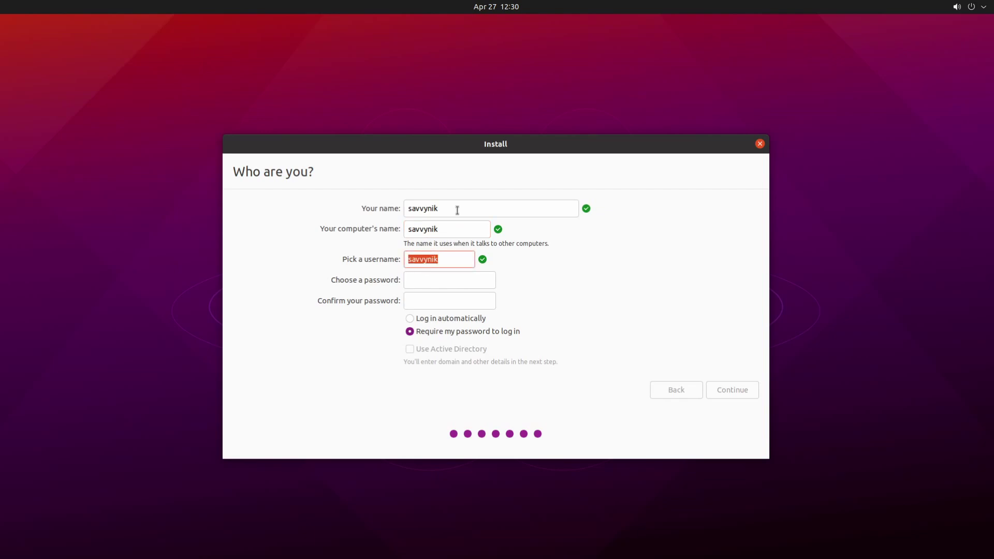
key(Tab)
text(12345678)
key(Tab)
text(12345678)
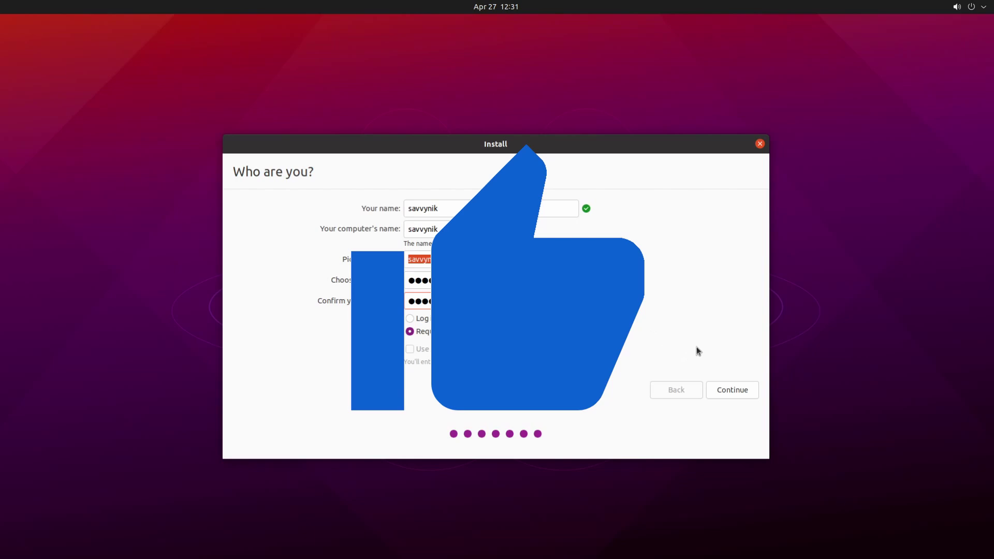
click(724, 391)
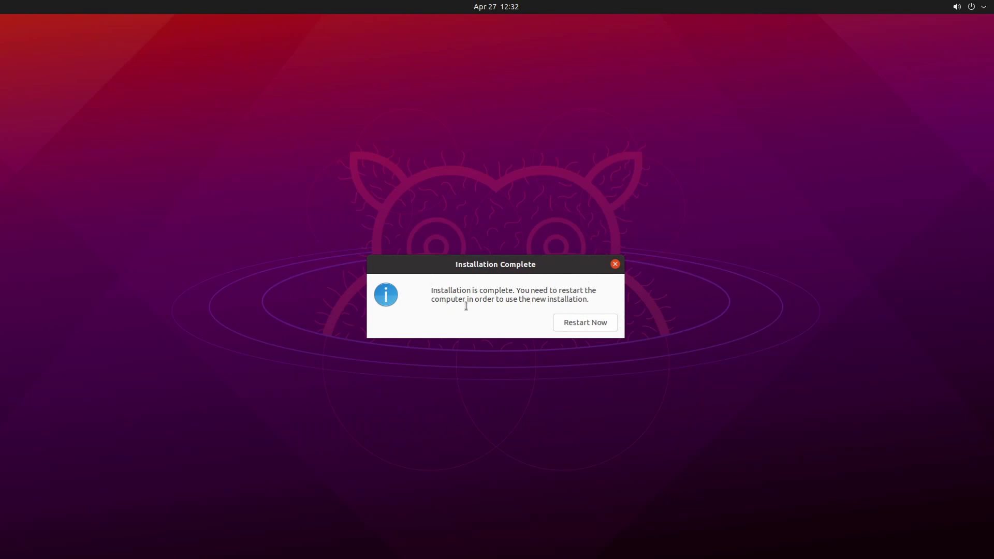
- Choose Restart Now in the Installation Complete dialog to reboot the computer
click(580, 325)
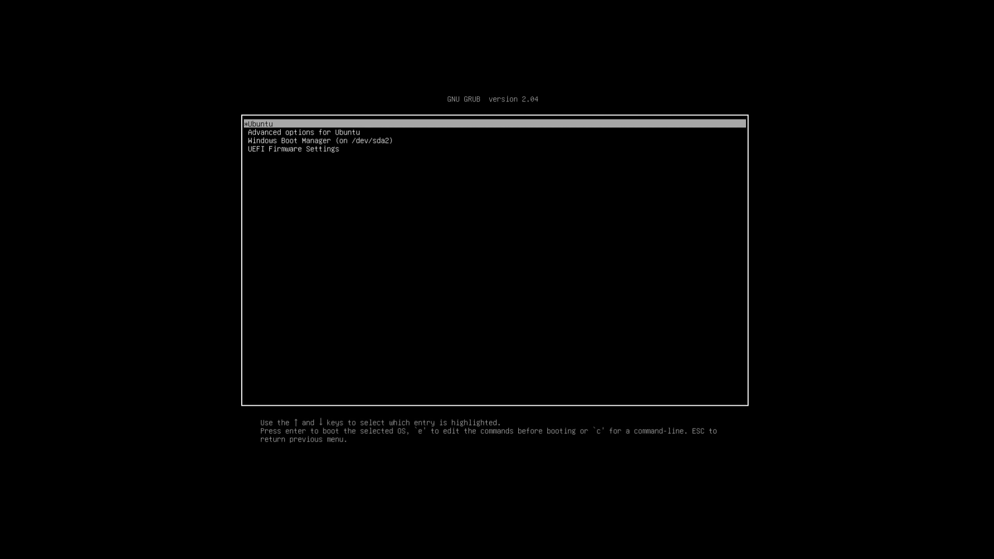
- Boot Windows Boot Manager from GRUB and sign in to Windows with the account PIN
key(Down)
key(Down)
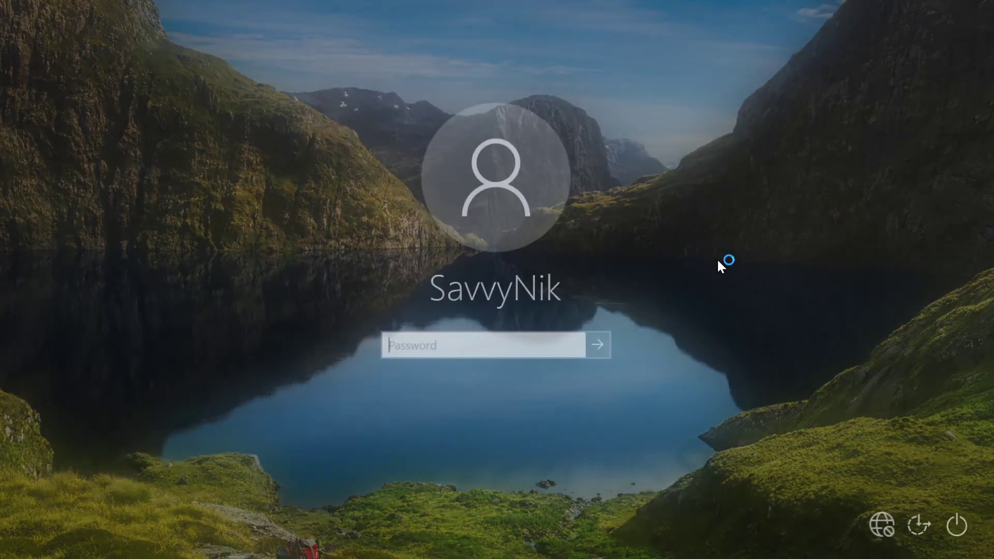
text(•••)
text(•)
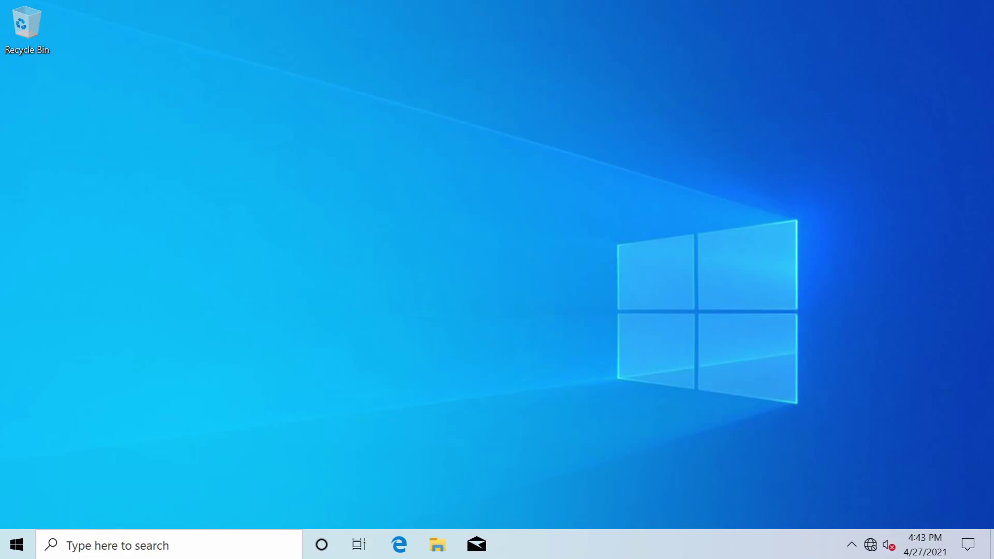
- Restart Windows from the Start menu's power options to return to GRUB
click(16, 545)
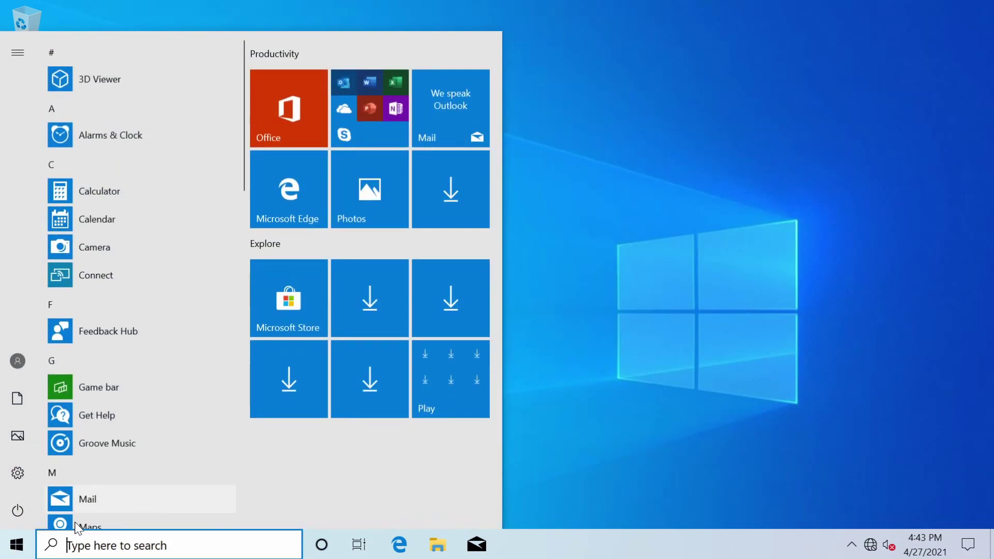
click(21, 508)
click(57, 473)
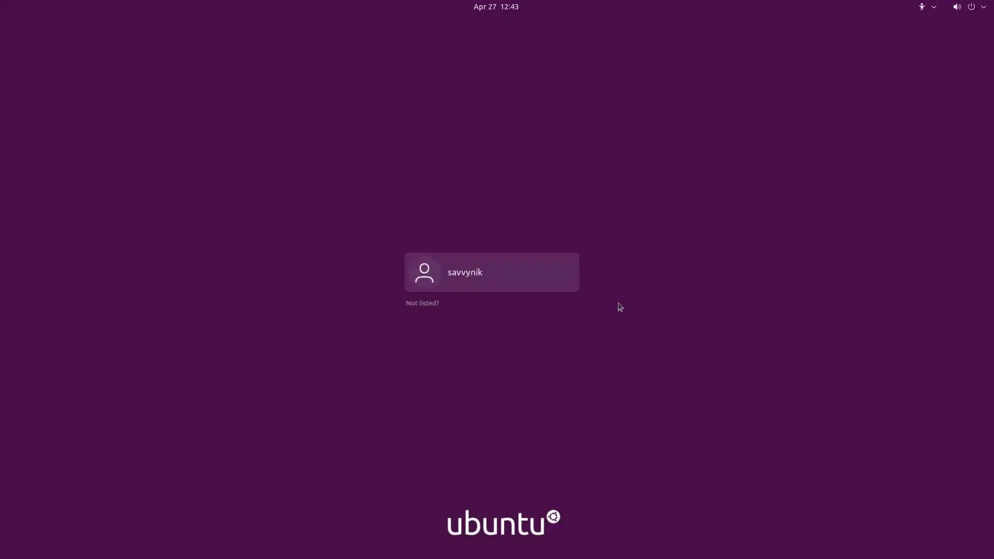
- Sign in to Ubuntu with the user account's password
click(462, 278)
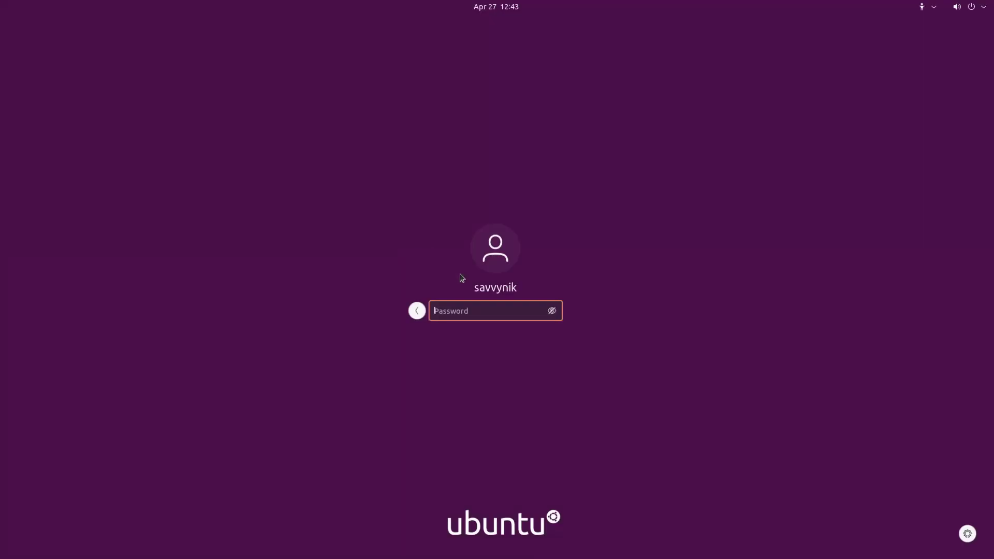
text(********)
key(Return)
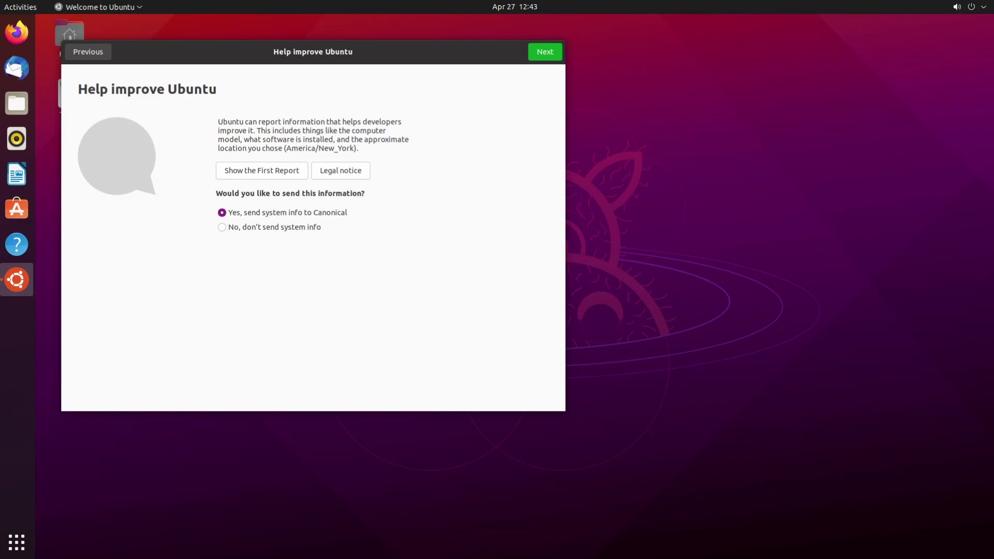
- Finish the Welcome to Ubuntu wizard choosing 'No, don't send system info'
drag(407, 61, 596, 80)
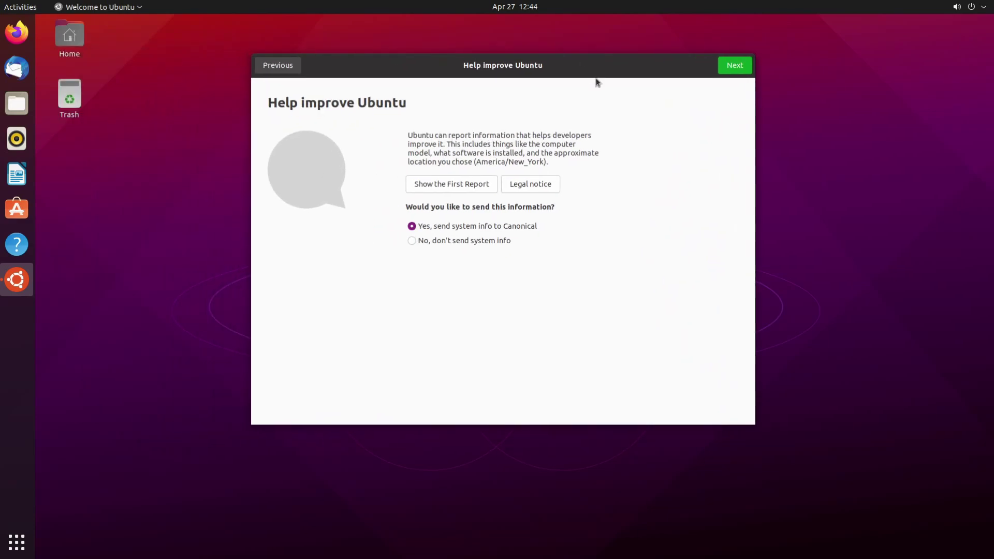
click(453, 241)
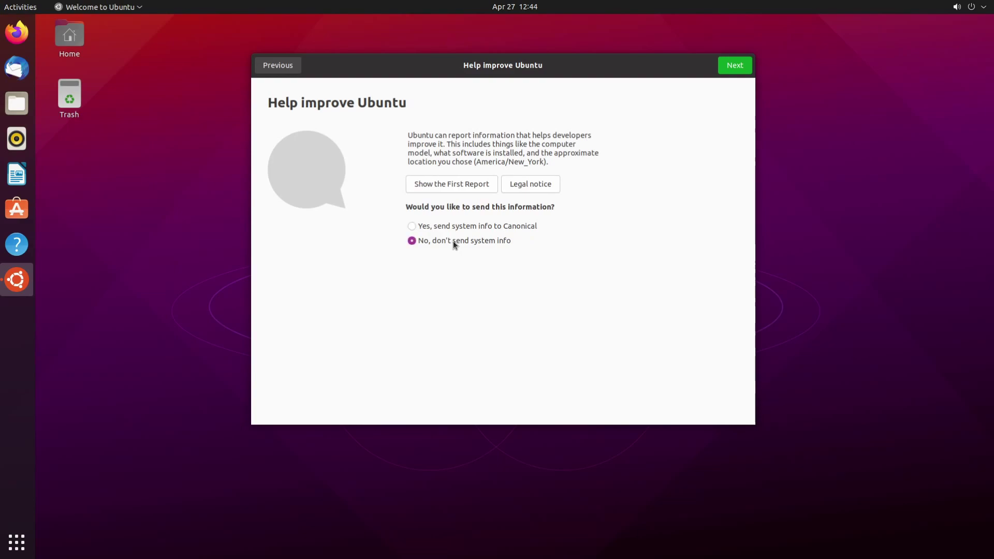
click(727, 67)
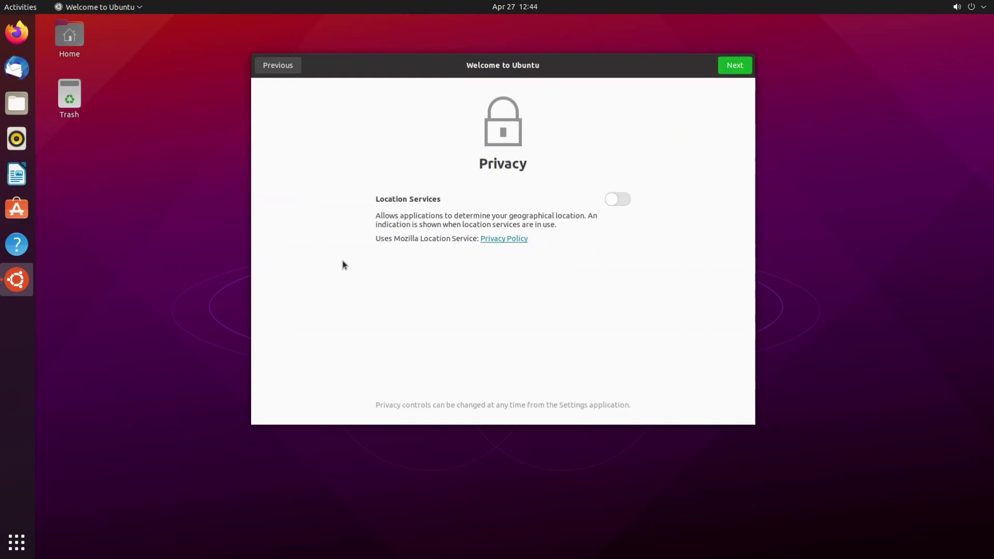
click(735, 65)
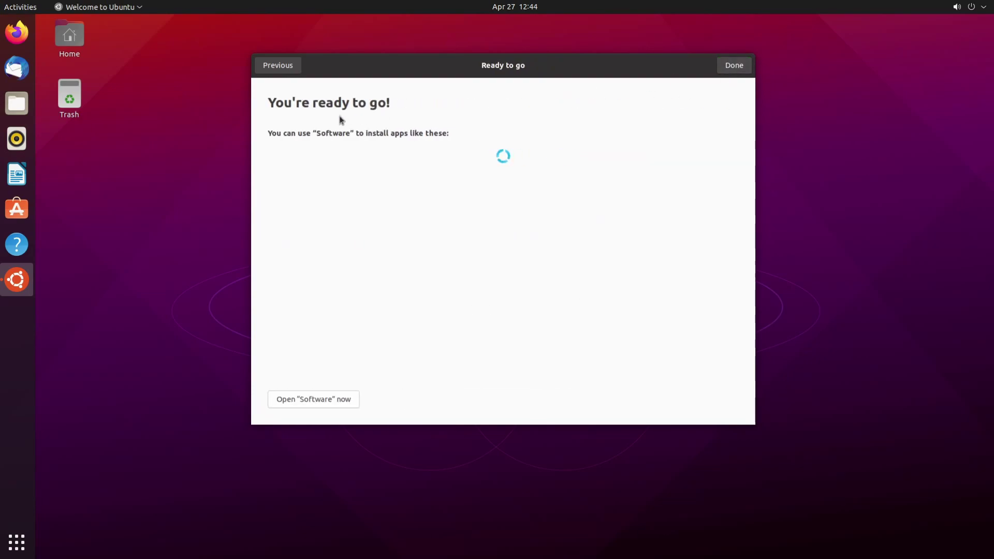
click(732, 67)
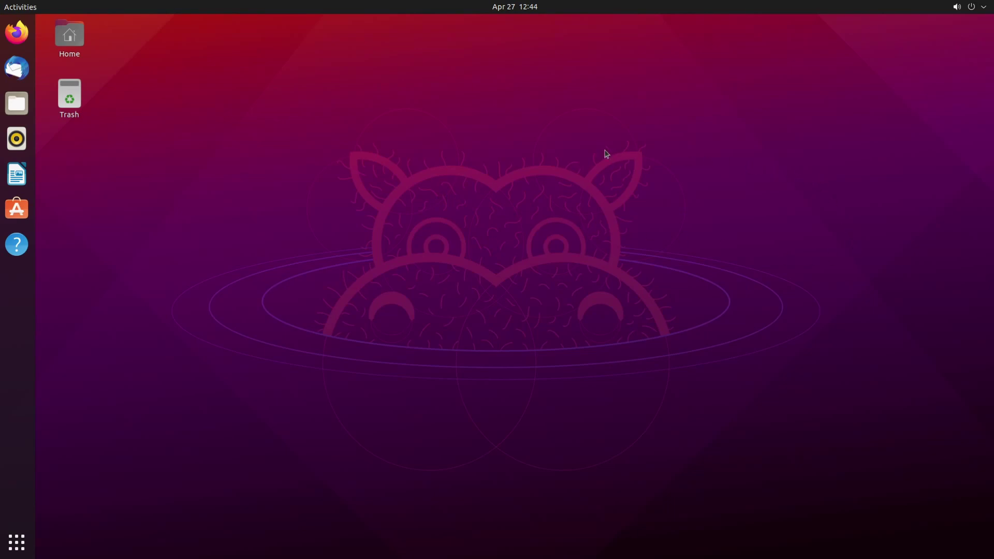
click(515, 11)
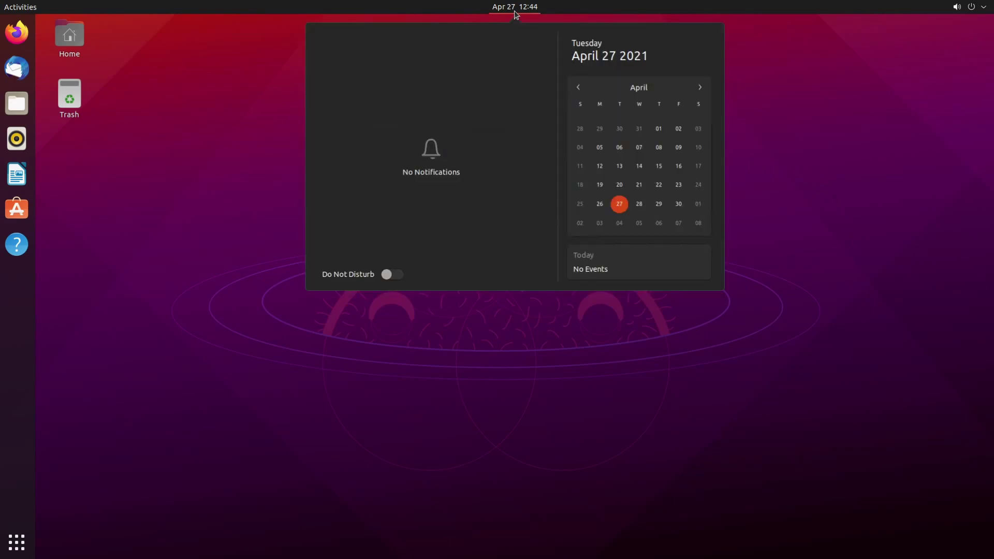
click(849, 69)
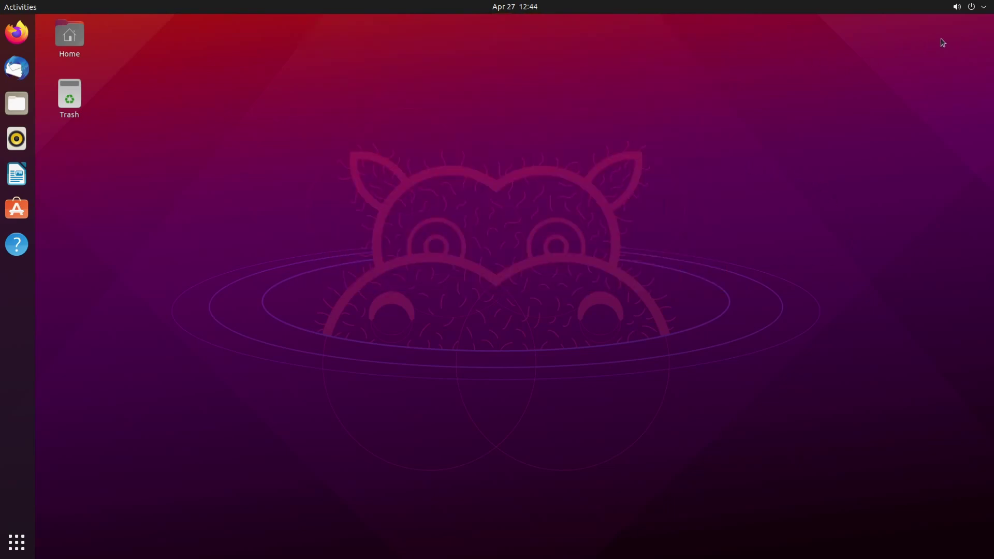
click(980, 9)
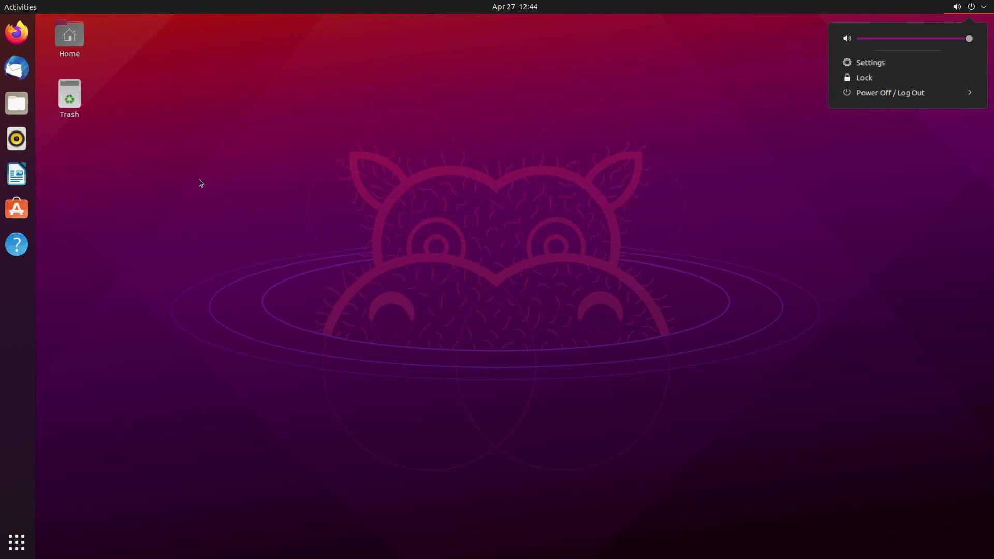
click(273, 164)
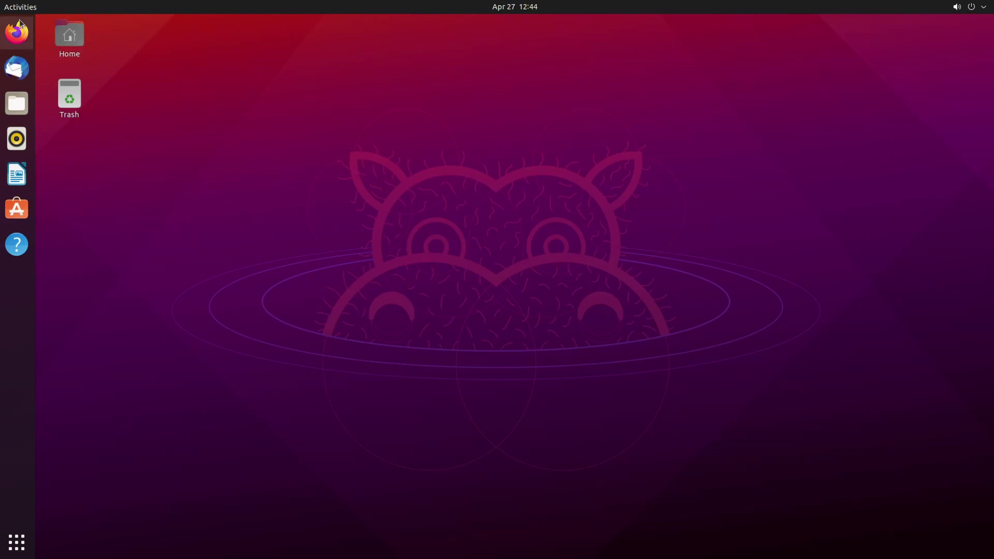
click(18, 8)
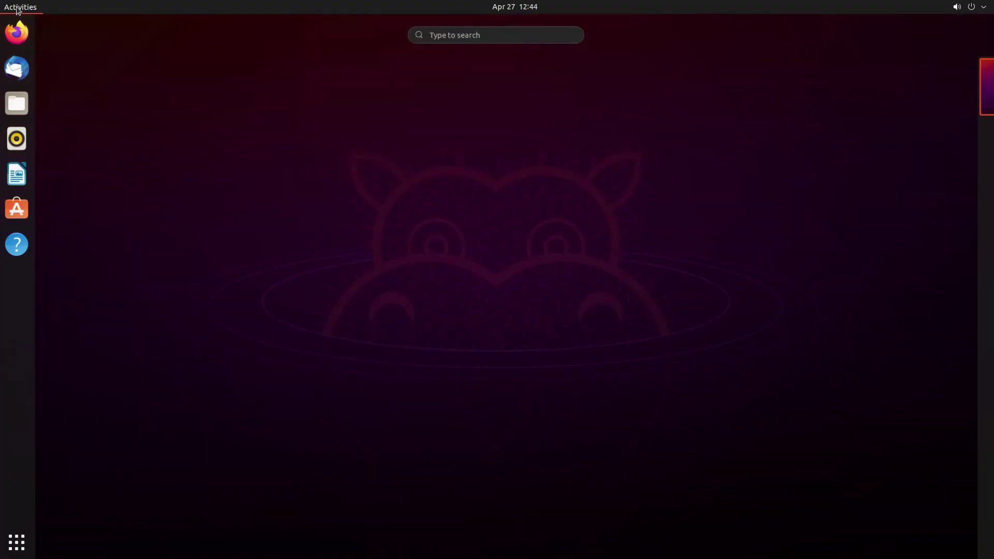
mouse_move(993, 190)
key(Escape)
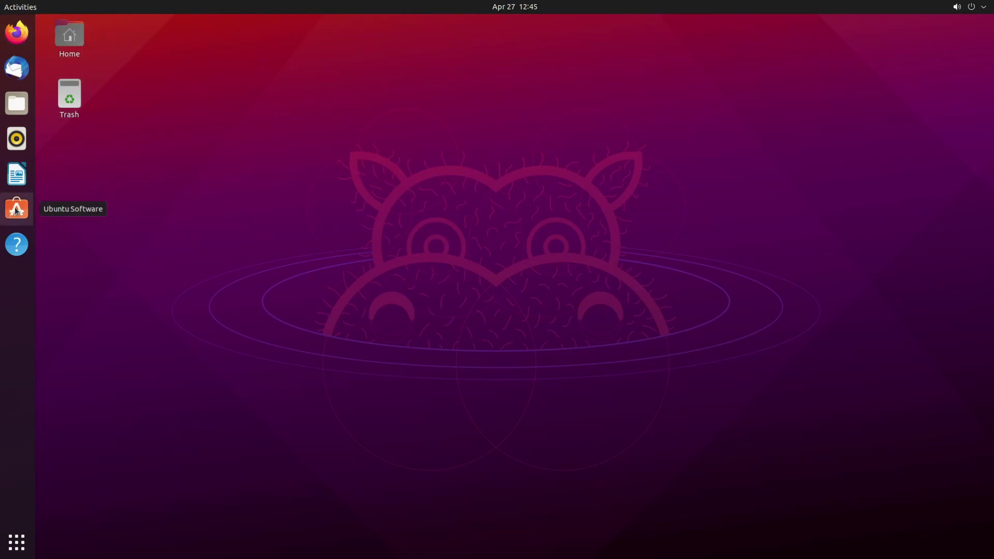
click(16, 546)
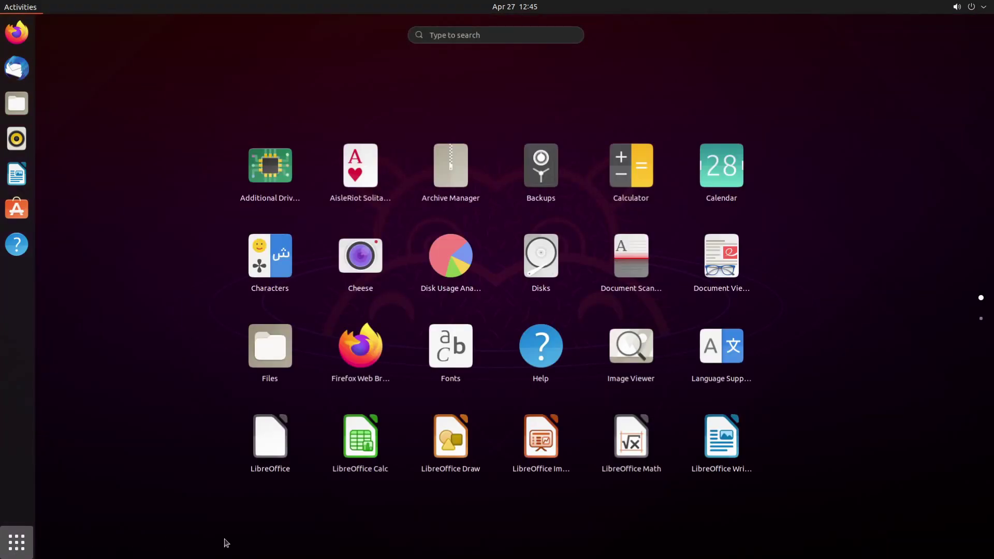
scroll(587, 263, down, 1)
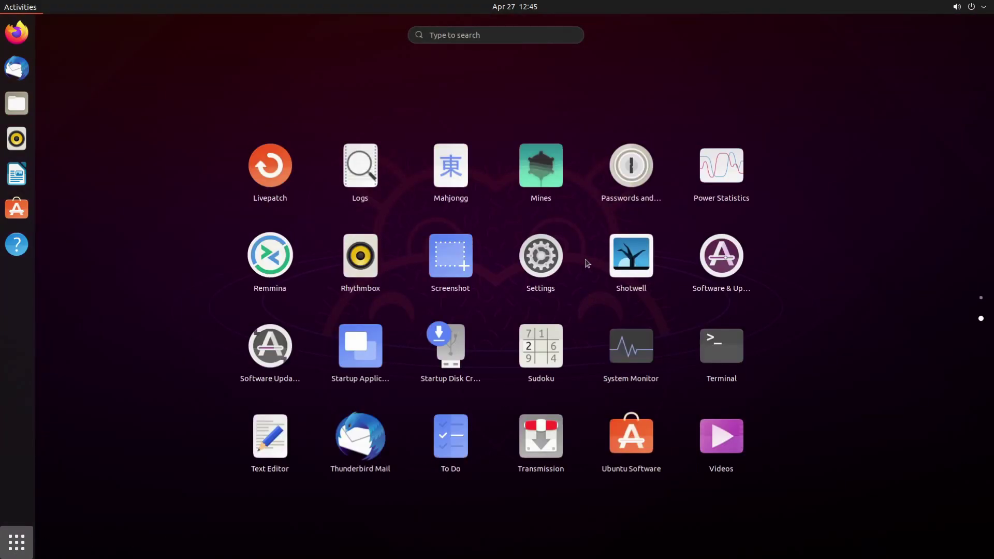
scroll(593, 245, up, 1)
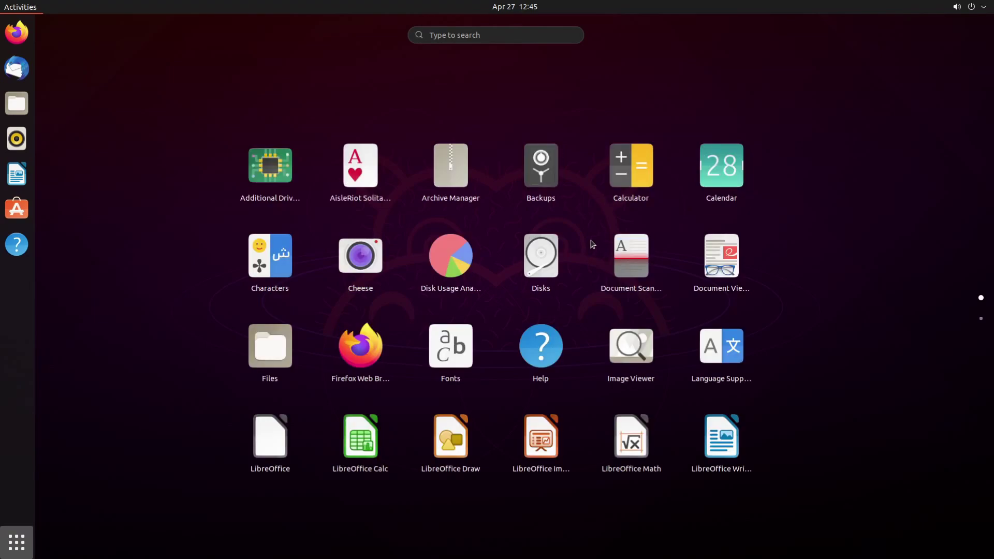
click(593, 245)
click(16, 103)
drag(405, 124, 519, 238)
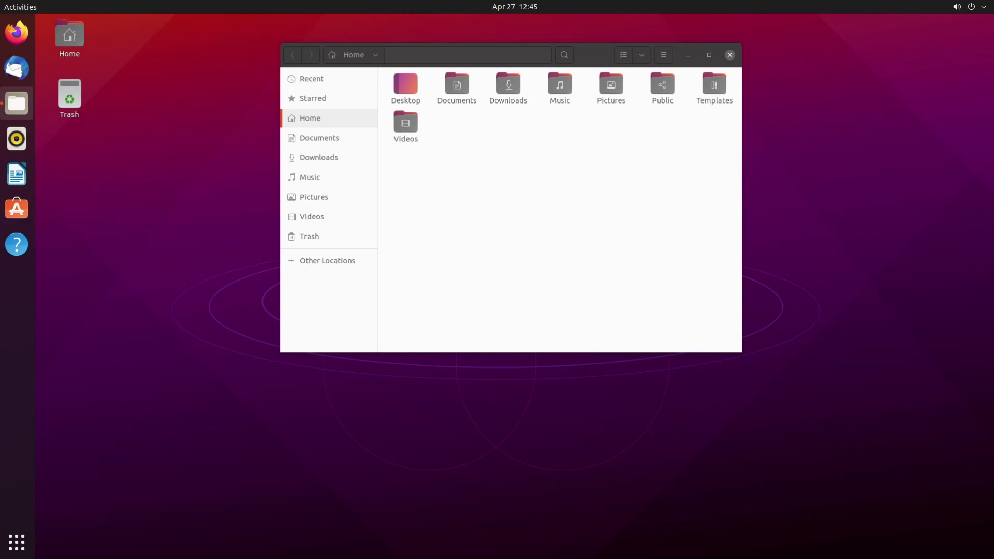
key(ctrl+w)
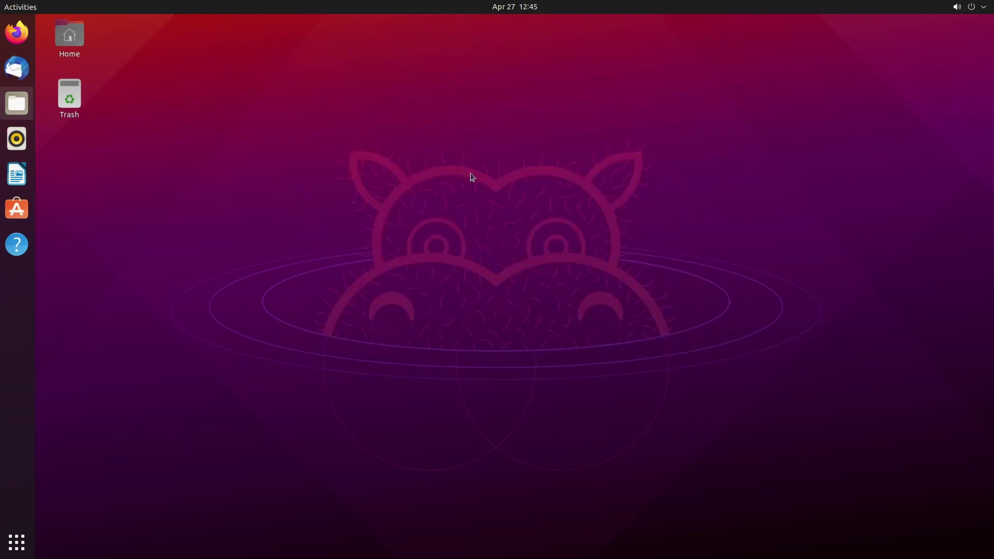